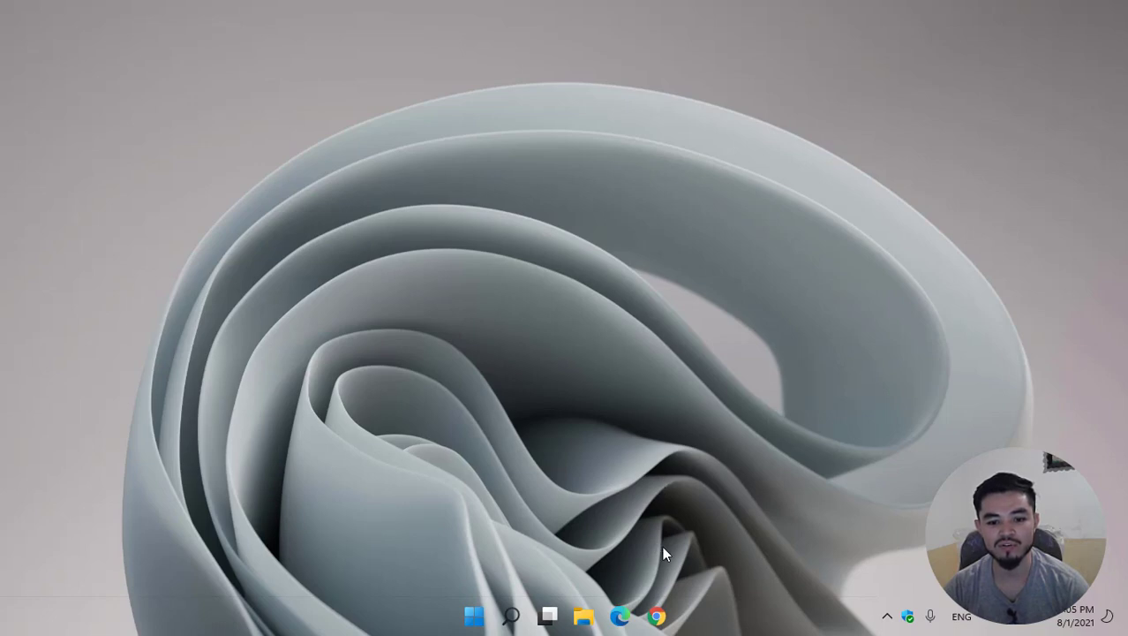
Step: Open Chrome and load the CoinMarketCap website
{"action": "left_click", "coordinate": [657, 616]}
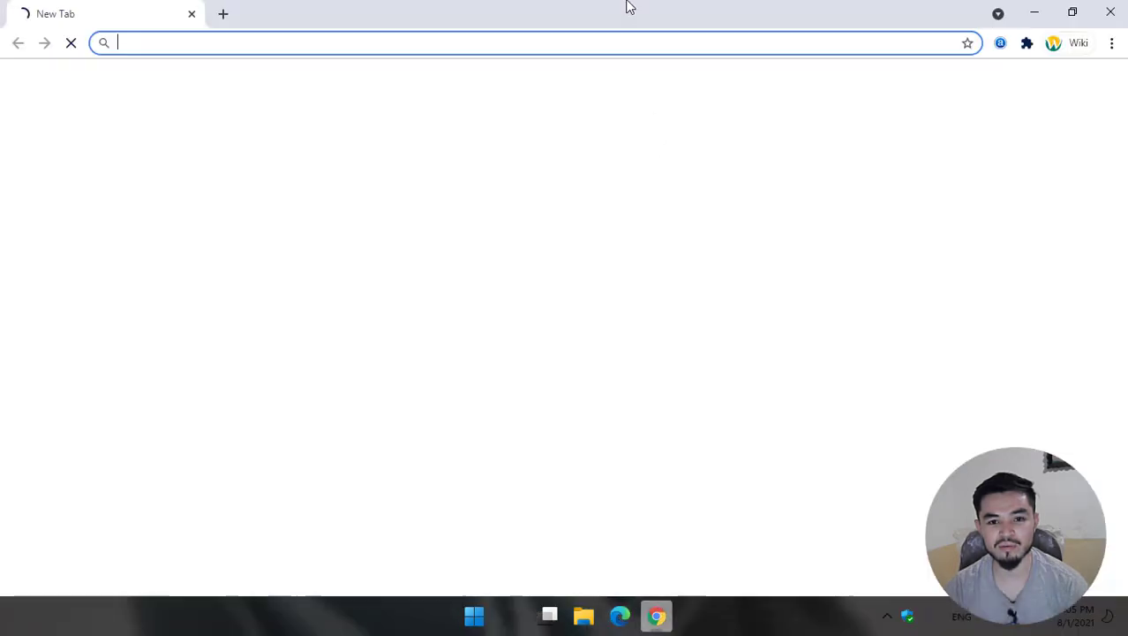
{"action": "double_click", "coordinate": [630, 7]}
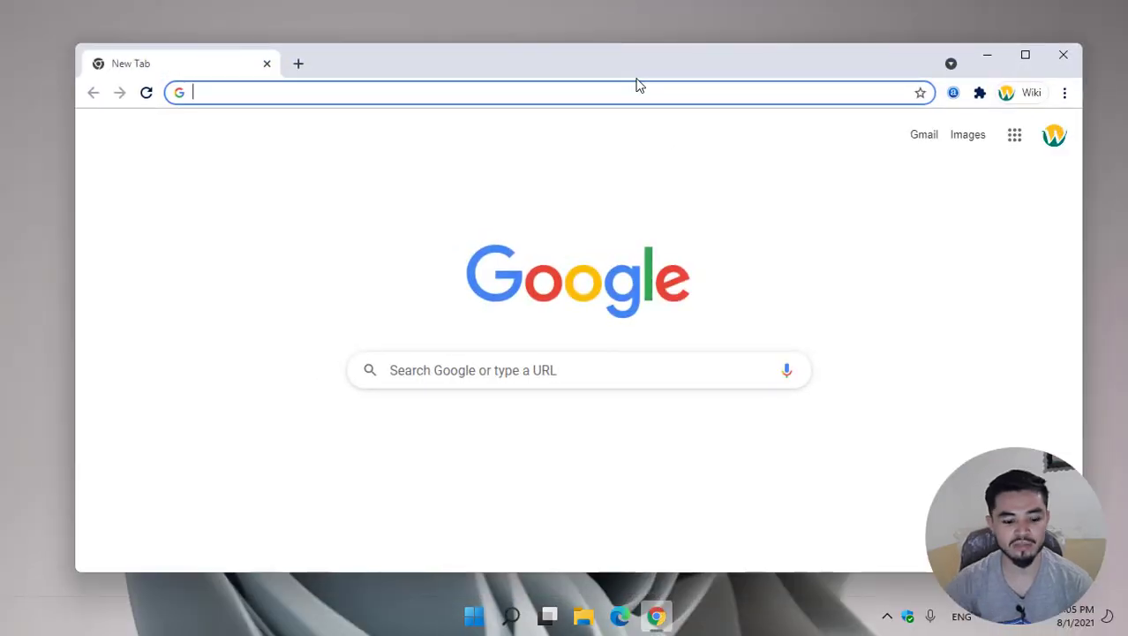
{"action": "type", "text": "coinmarketcap.com"}
{"action": "key", "text": "Return"}
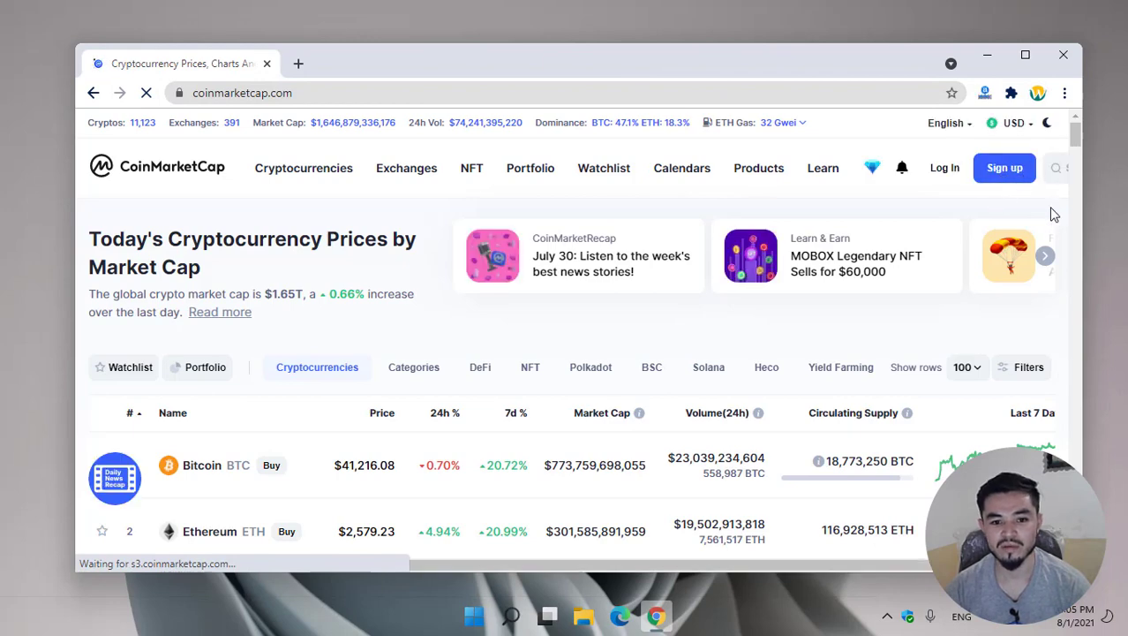
{"action": "scroll", "coordinate": [988, 265], "scroll_direction": "down", "scroll_amount": 1}
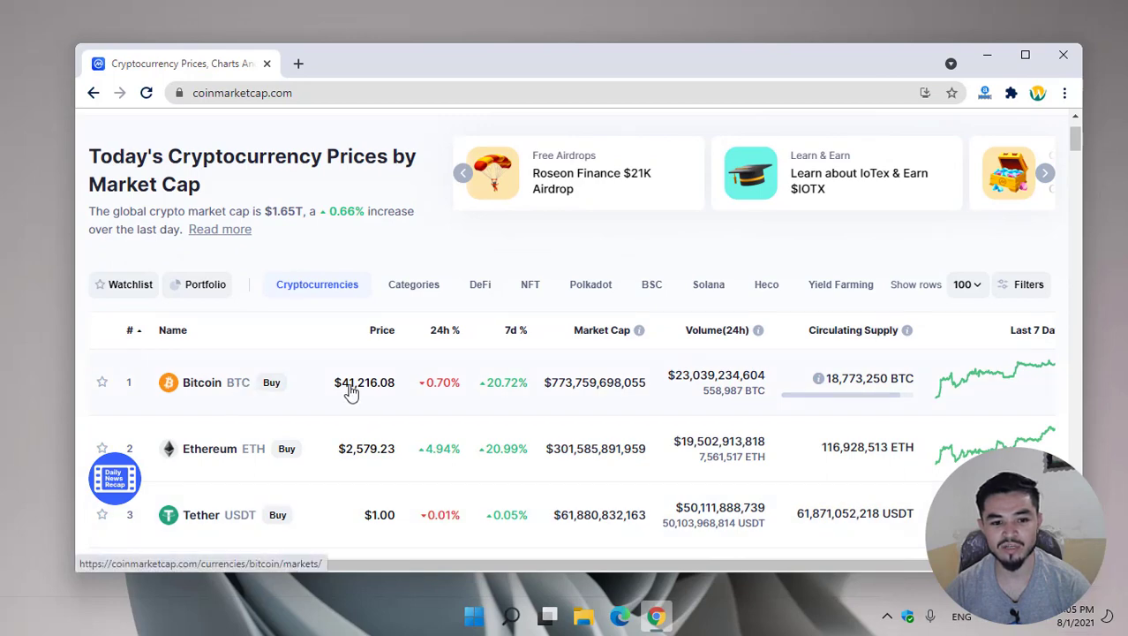
{"action": "scroll", "coordinate": [701, 428], "scroll_direction": "up", "scroll_amount": 1}
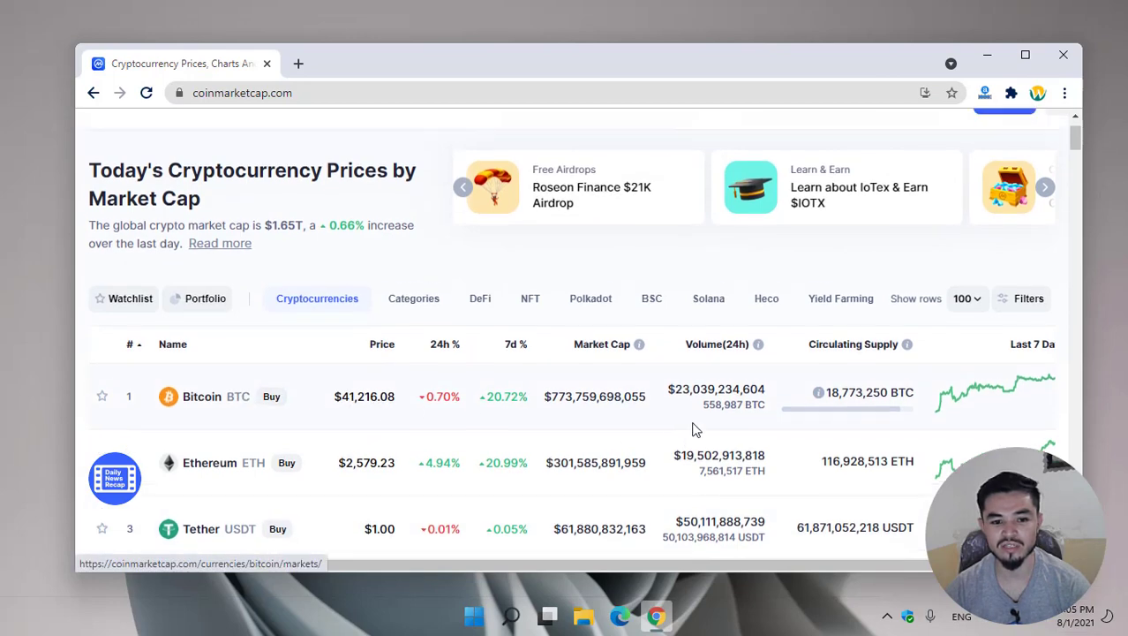
Step: Search CoinMarketCap for 'holo', review the Holo (HOT) price history, then minimize the browser
{"action": "left_click", "coordinate": [1054, 168]}
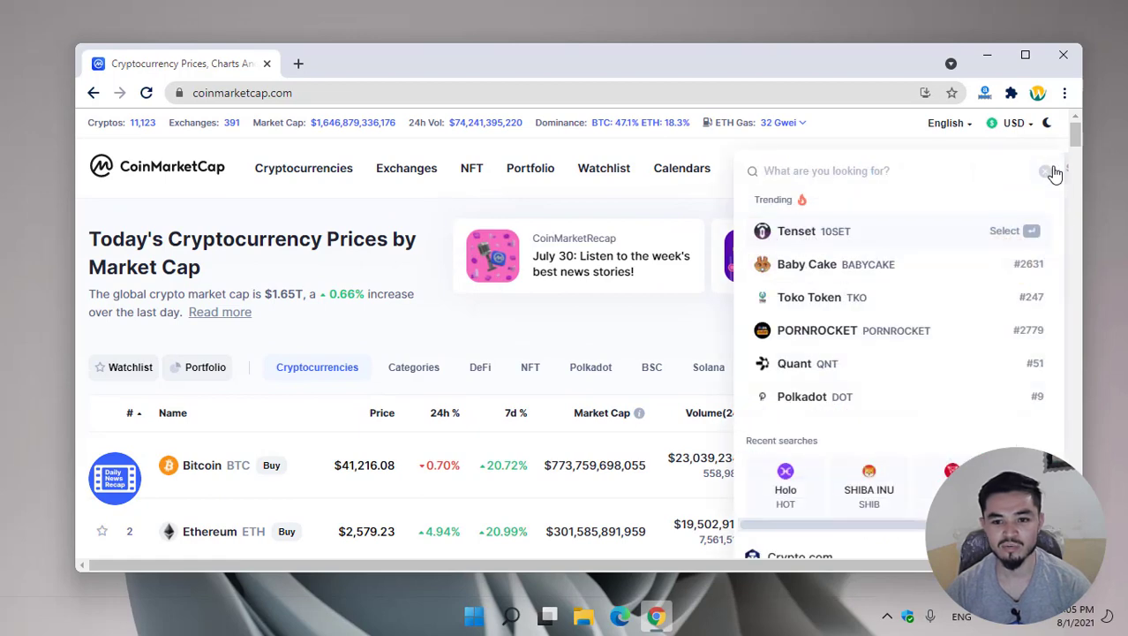
{"action": "type", "text": "holo"}
{"action": "key", "text": "Return"}
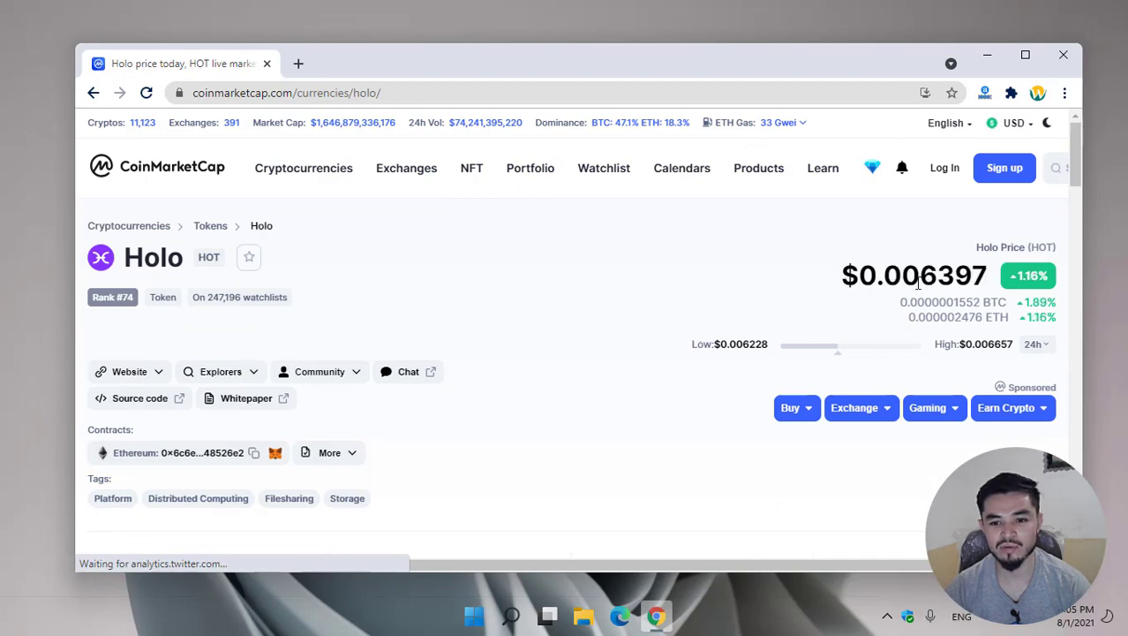
{"action": "scroll", "coordinate": [951, 281], "scroll_direction": "down", "scroll_amount": 5}
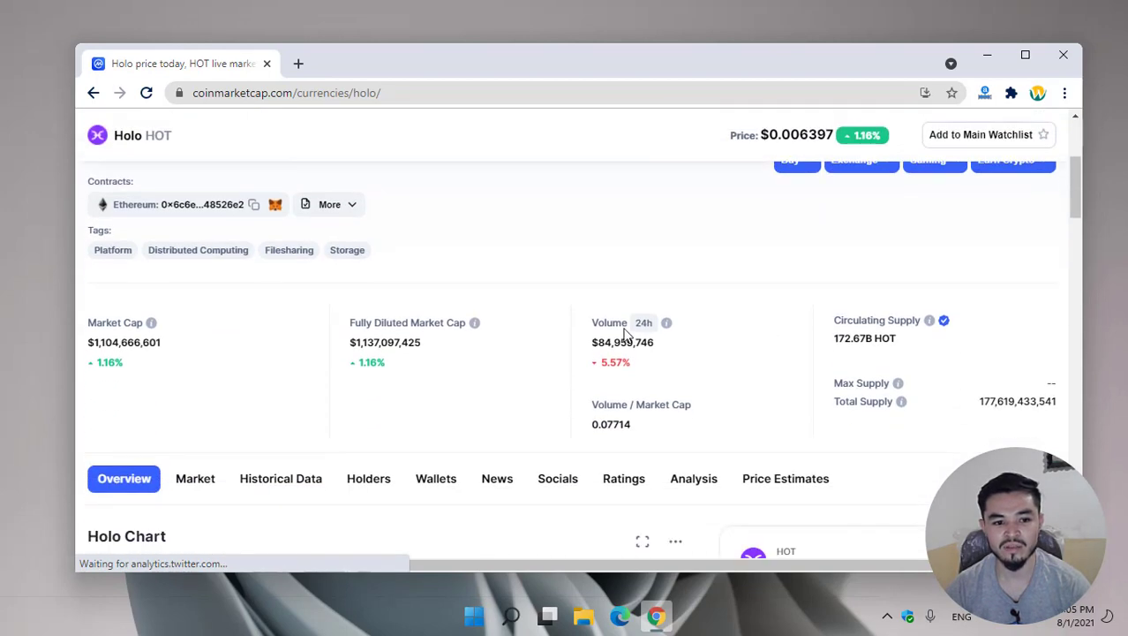
{"action": "scroll", "coordinate": [631, 331], "scroll_direction": "down", "scroll_amount": 1}
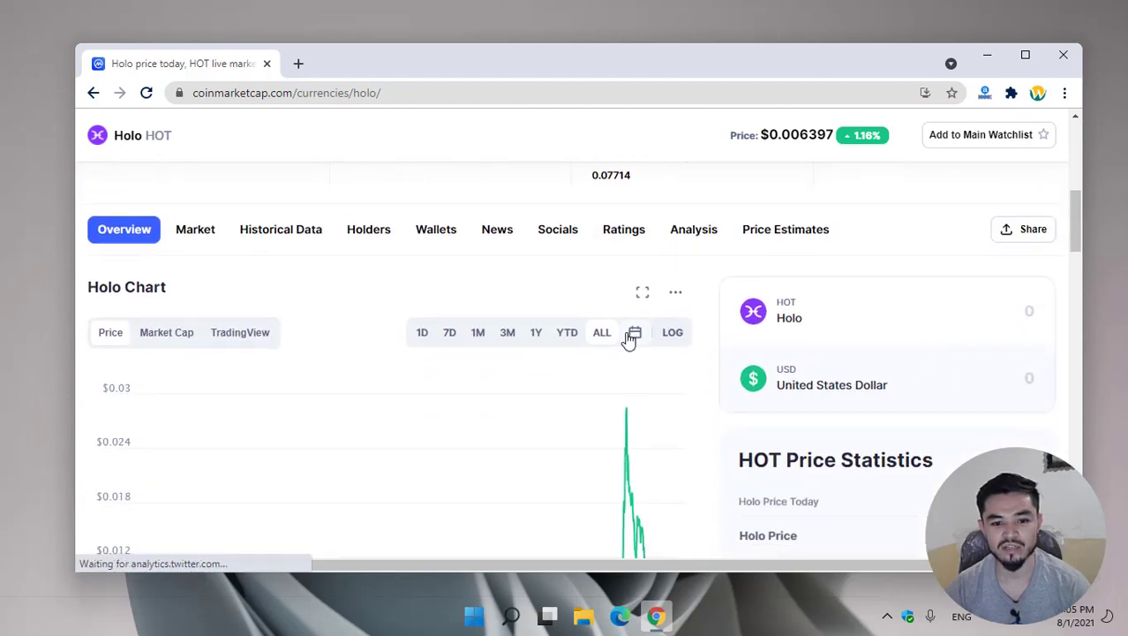
{"action": "scroll", "coordinate": [631, 328], "scroll_direction": "down", "scroll_amount": 2}
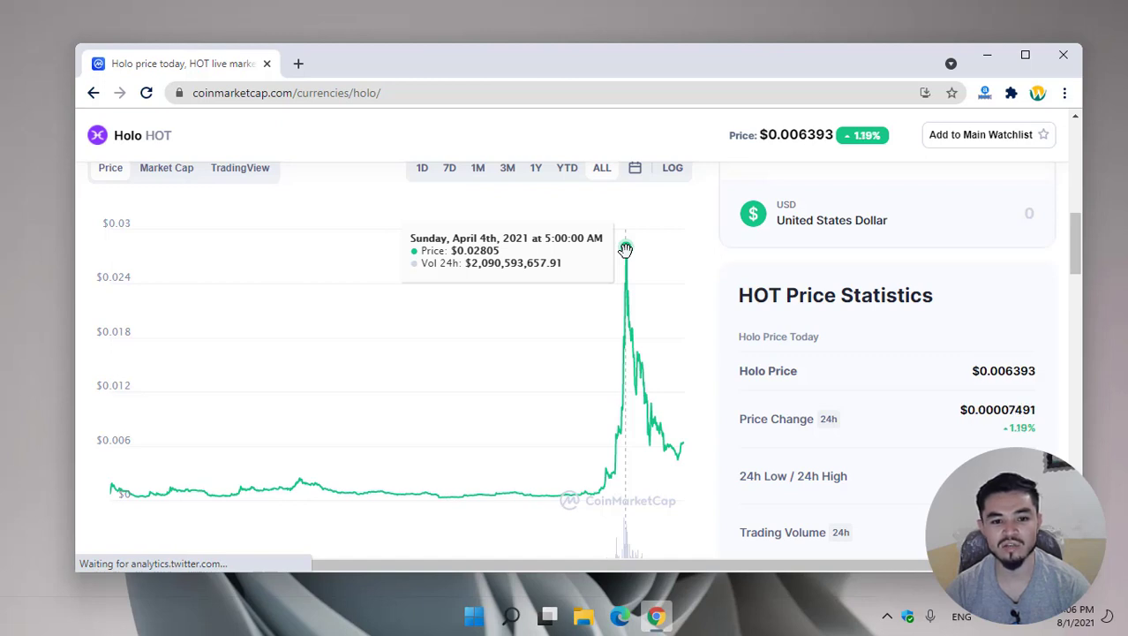
{"action": "scroll", "coordinate": [650, 262], "scroll_direction": "up", "scroll_amount": 10}
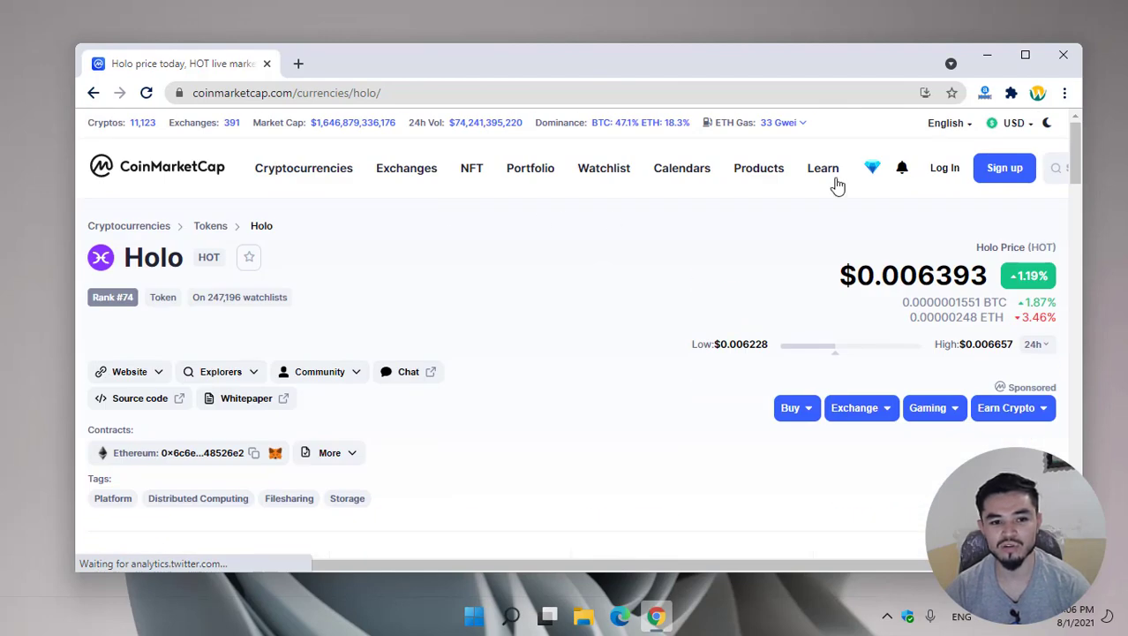
{"action": "left_click", "coordinate": [986, 60]}
Step: Create a new desktop folder, move it to the top-left corner, and name it Holo
{"action": "right_click", "coordinate": [254, 205]}
{"action": "left_click", "coordinate": [534, 369]}
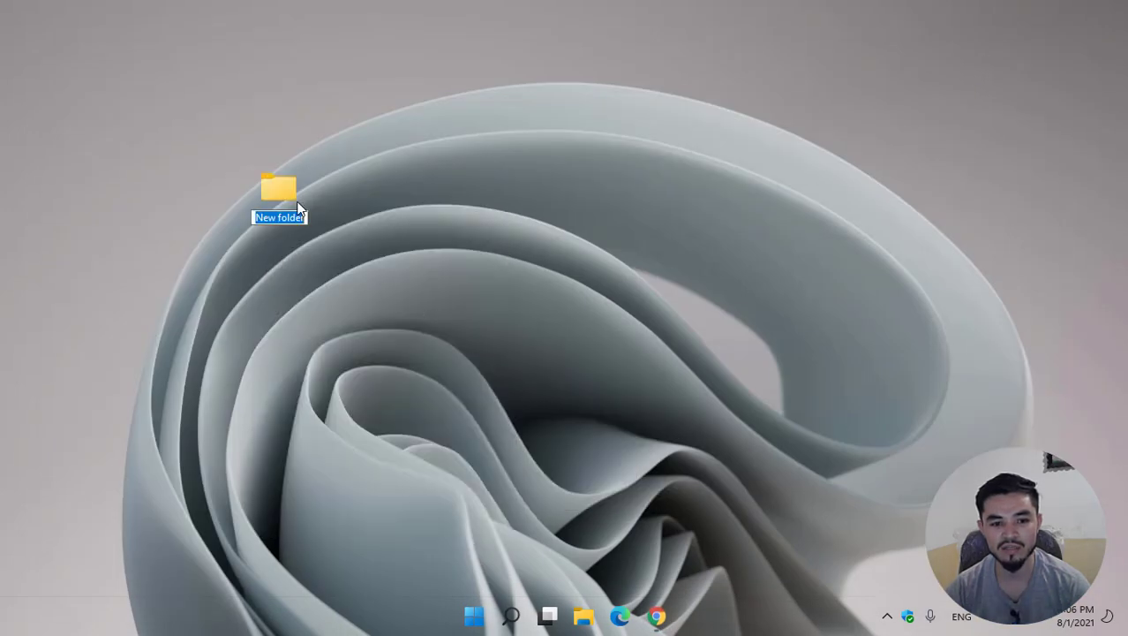
{"action": "left_click_drag", "start_coordinate": [292, 196], "coordinate": [39, 56]}
{"action": "key", "text": "F2"}
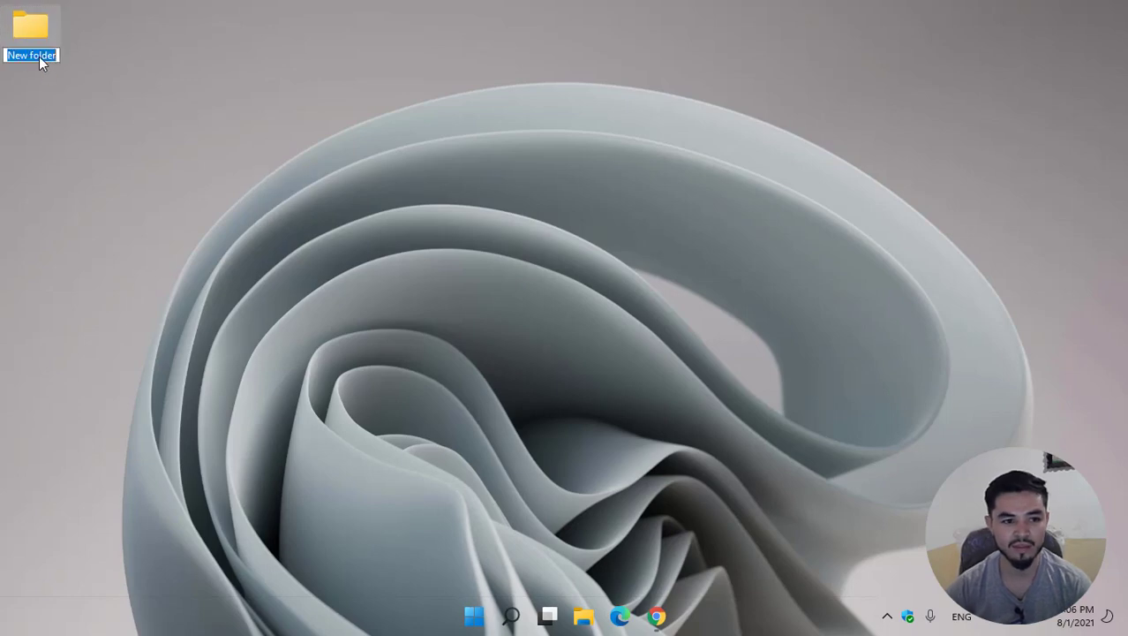
{"action": "type", "text": "Hola"}
{"action": "key", "text": "Return"}
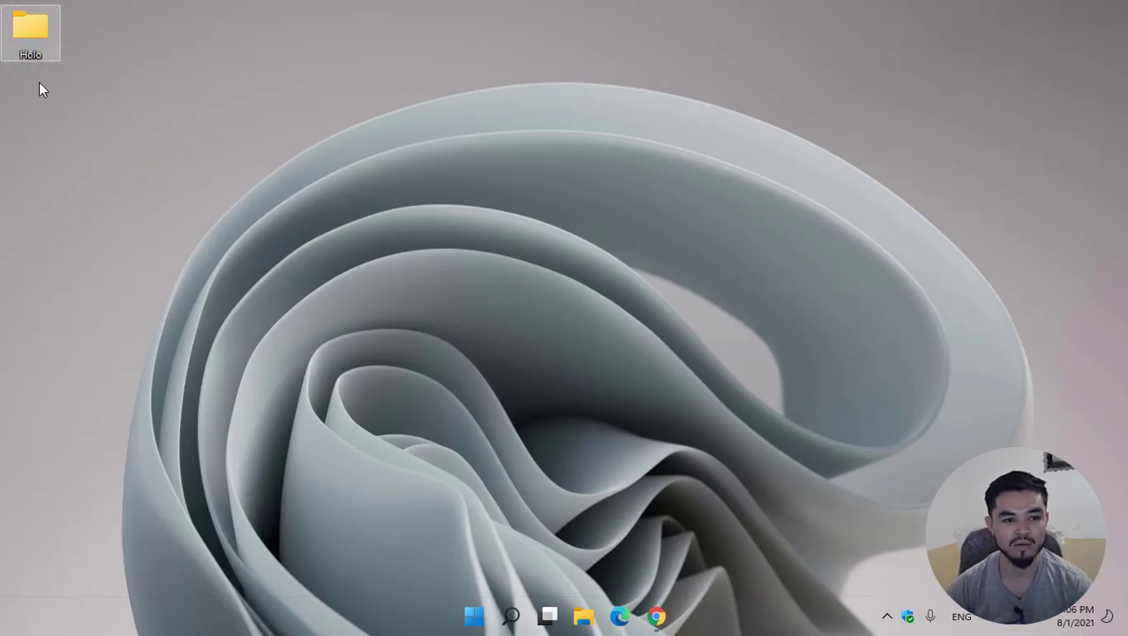
Step: Open the Virus & threat protection settings in Windows Security
{"action": "left_click", "coordinate": [906, 615]}
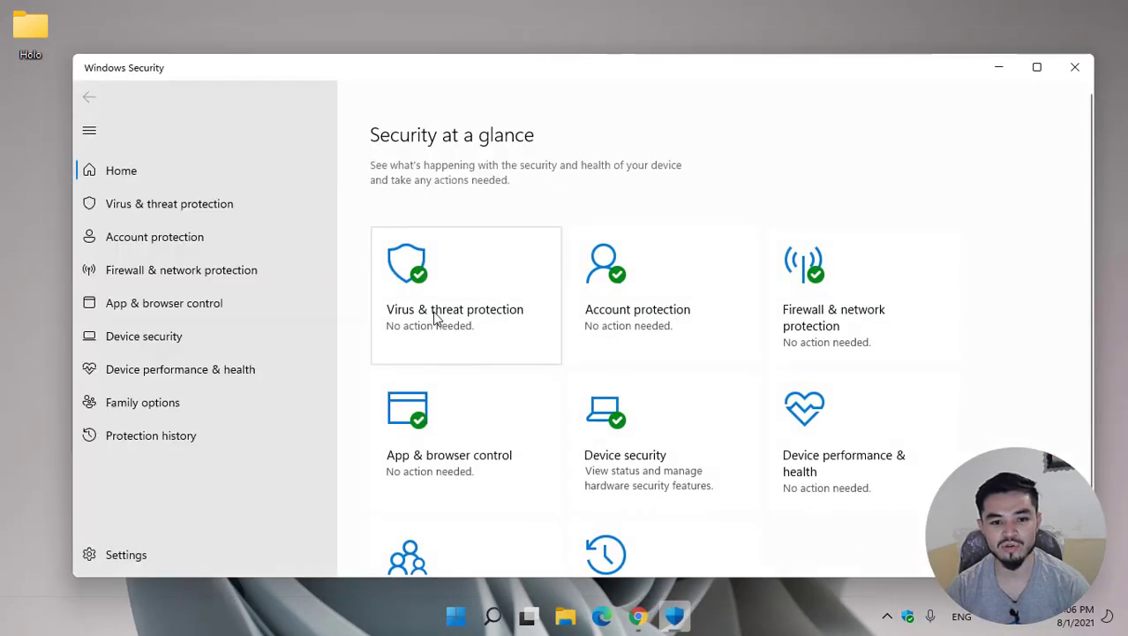
{"action": "left_click", "coordinate": [437, 317]}
{"action": "scroll", "coordinate": [441, 421], "scroll_direction": "down", "scroll_amount": 3}
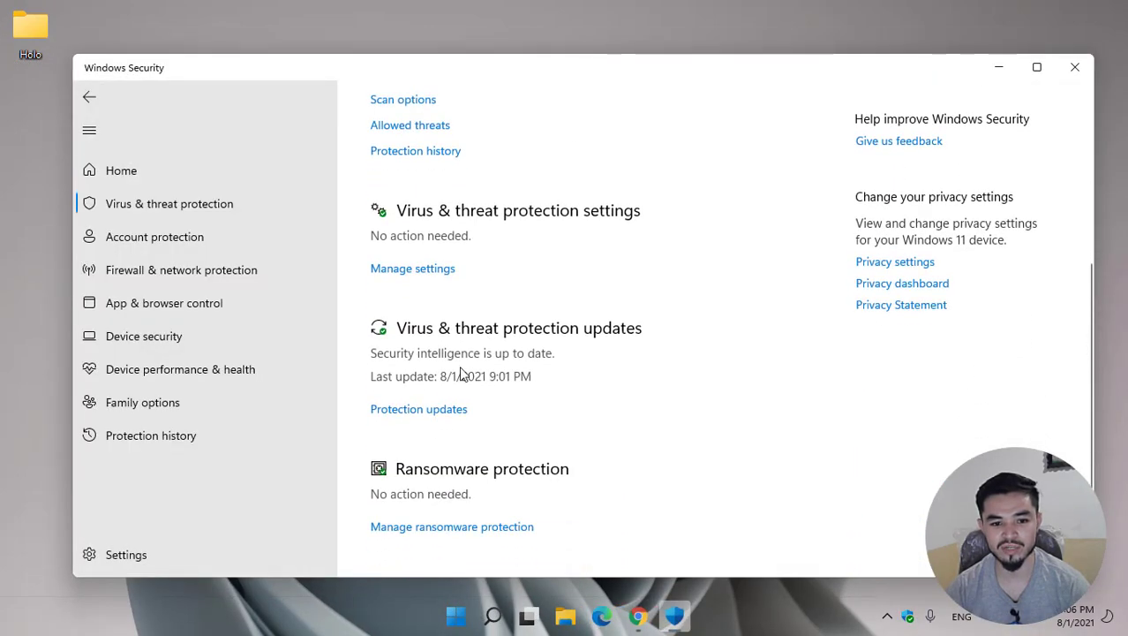
{"action": "left_click", "coordinate": [416, 274]}
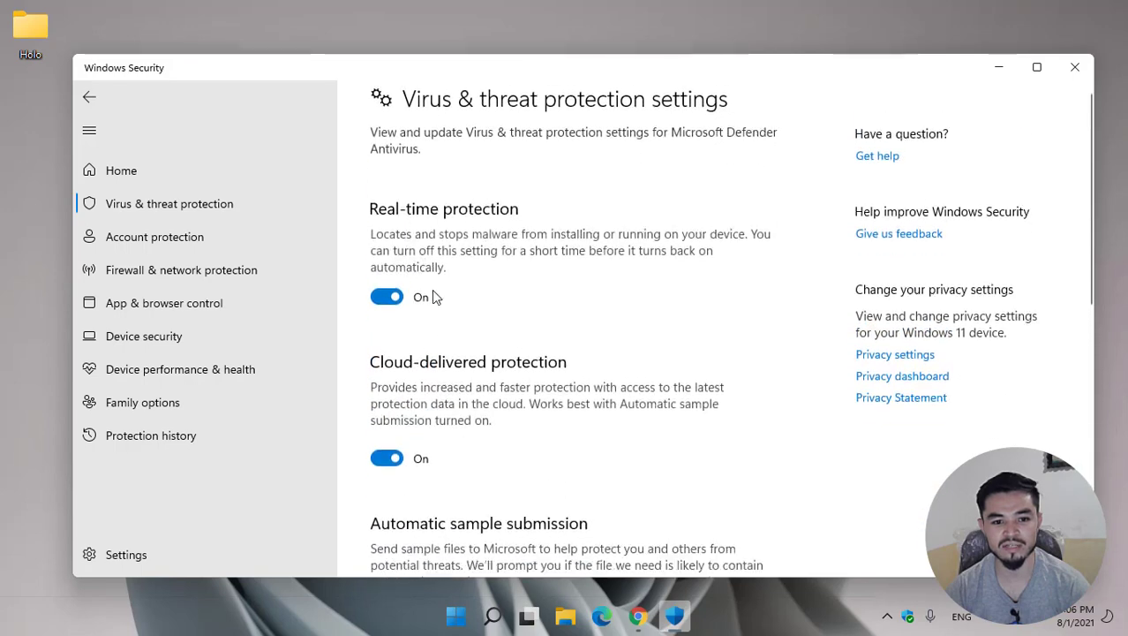
{"action": "scroll", "coordinate": [437, 300], "scroll_direction": "down", "scroll_amount": 3}
{"action": "scroll", "coordinate": [447, 353], "scroll_direction": "down", "scroll_amount": 3}
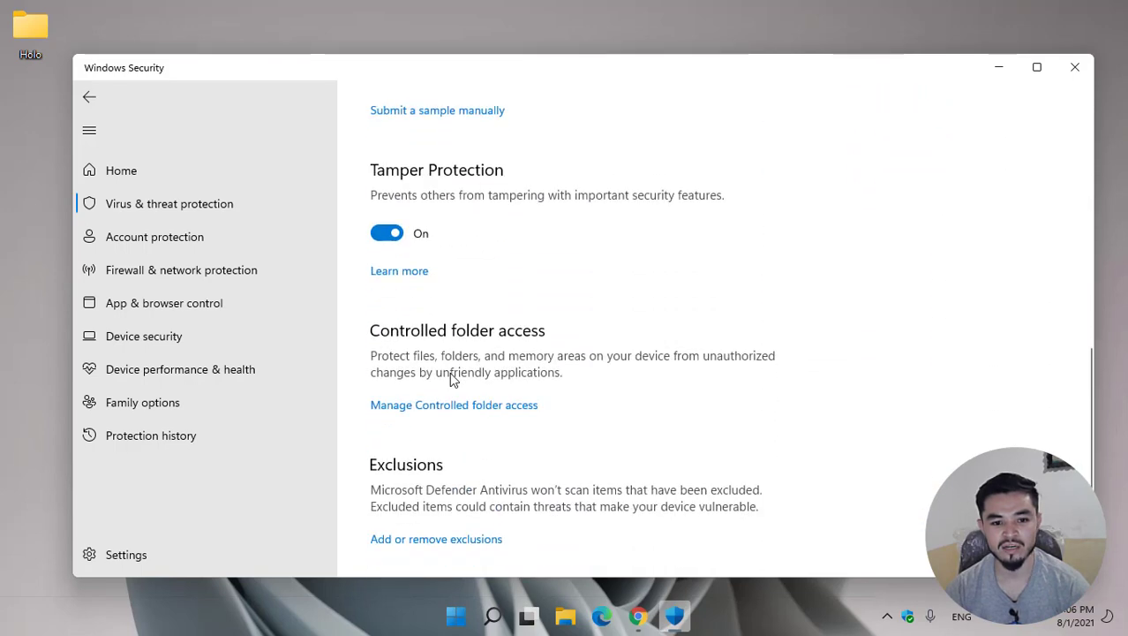
Step: Add the desktop Holo folder as a Microsoft Defender Antivirus folder exclusion
{"action": "left_click", "coordinate": [456, 528]}
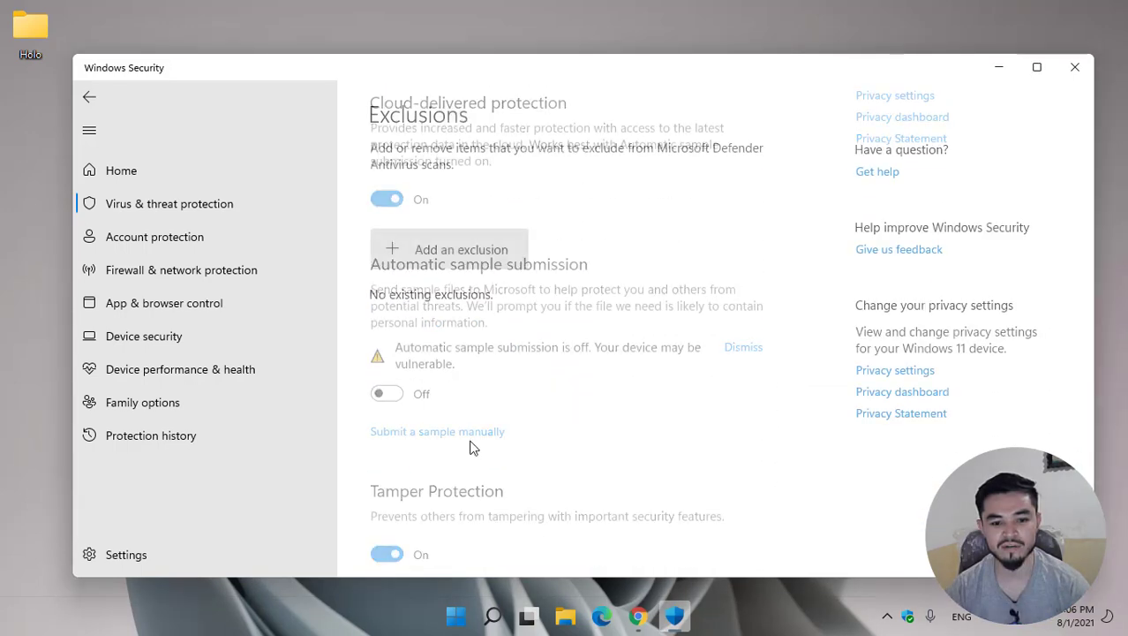
{"action": "left_click", "coordinate": [465, 267]}
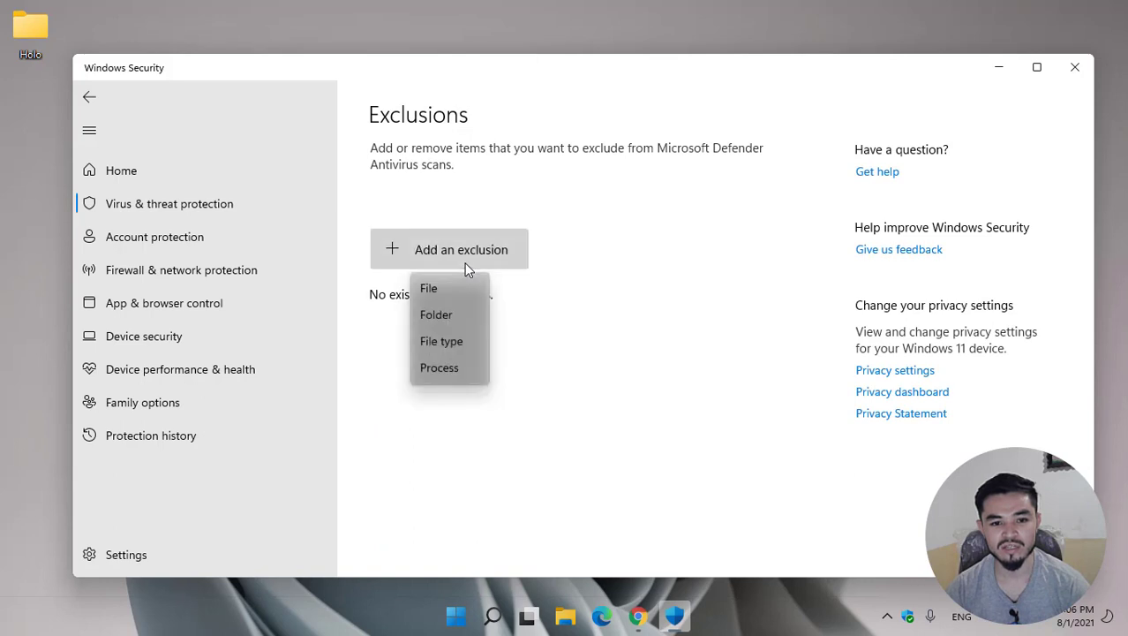
{"action": "left_click", "coordinate": [449, 310]}
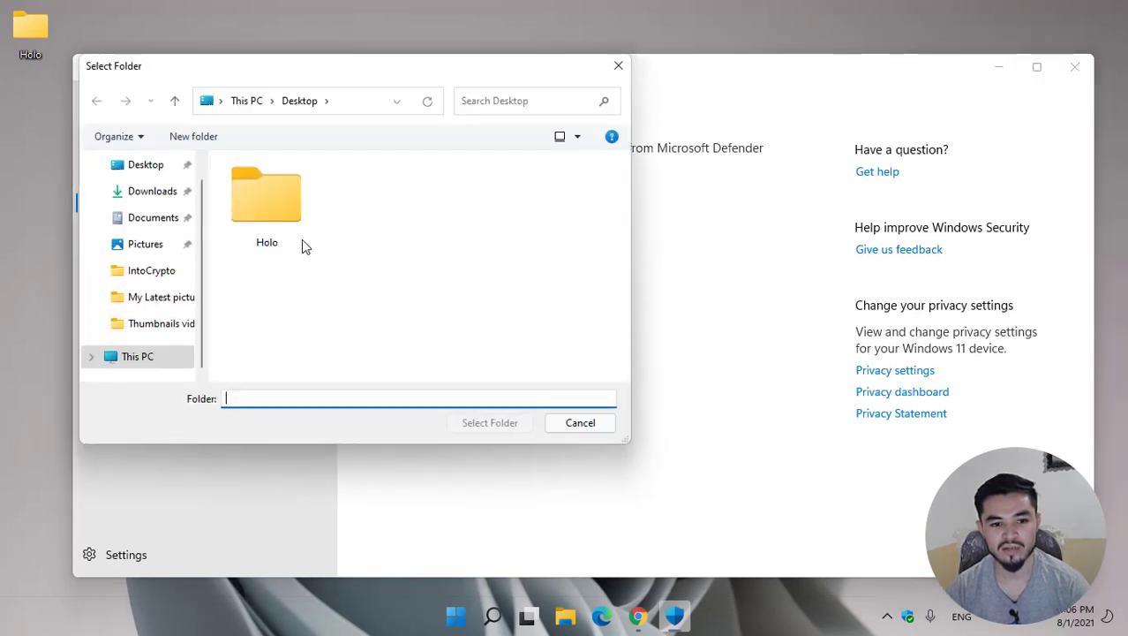
{"action": "left_click", "coordinate": [267, 212]}
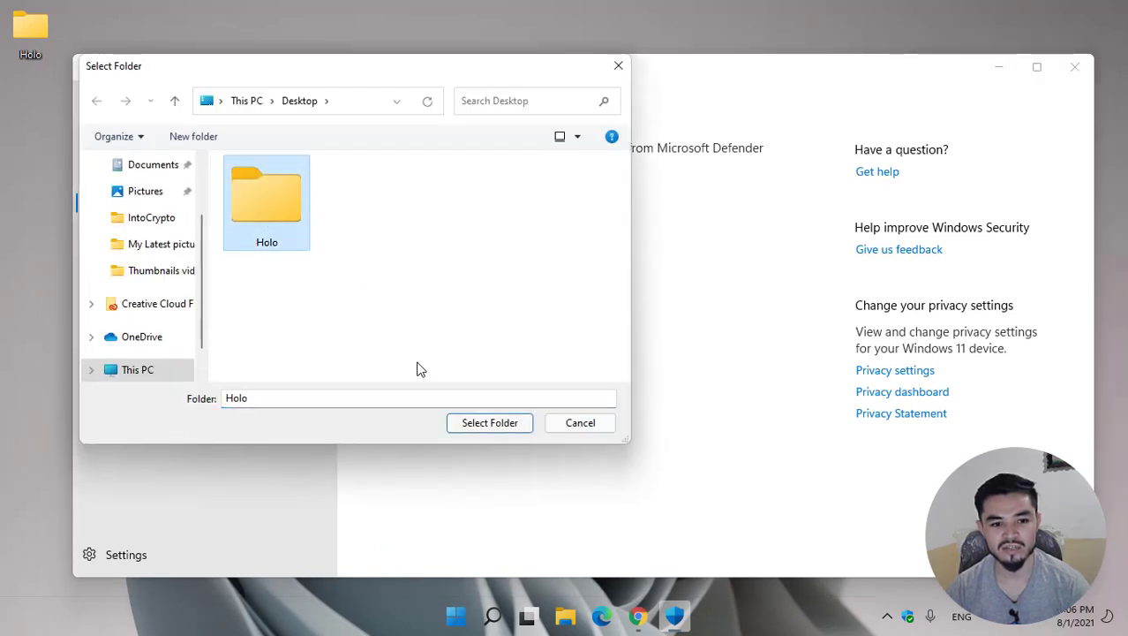
{"action": "left_click", "coordinate": [474, 429]}
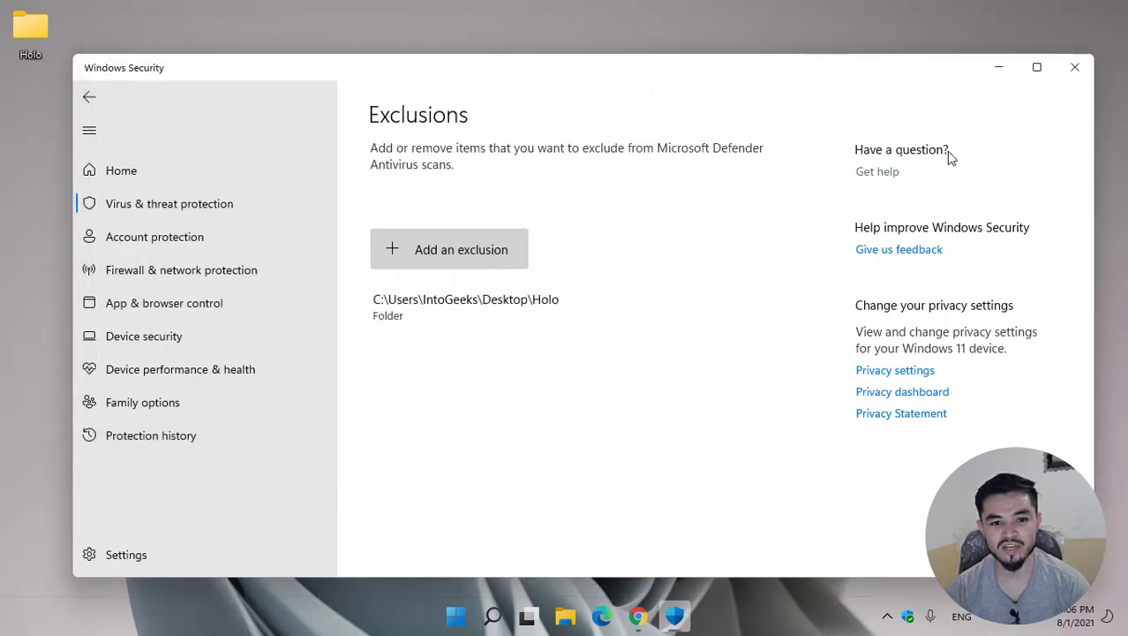
Step: Close Windows Security and load unmineable.com in a new Chrome tab beside the Holo page
{"action": "left_click", "coordinate": [1063, 74]}
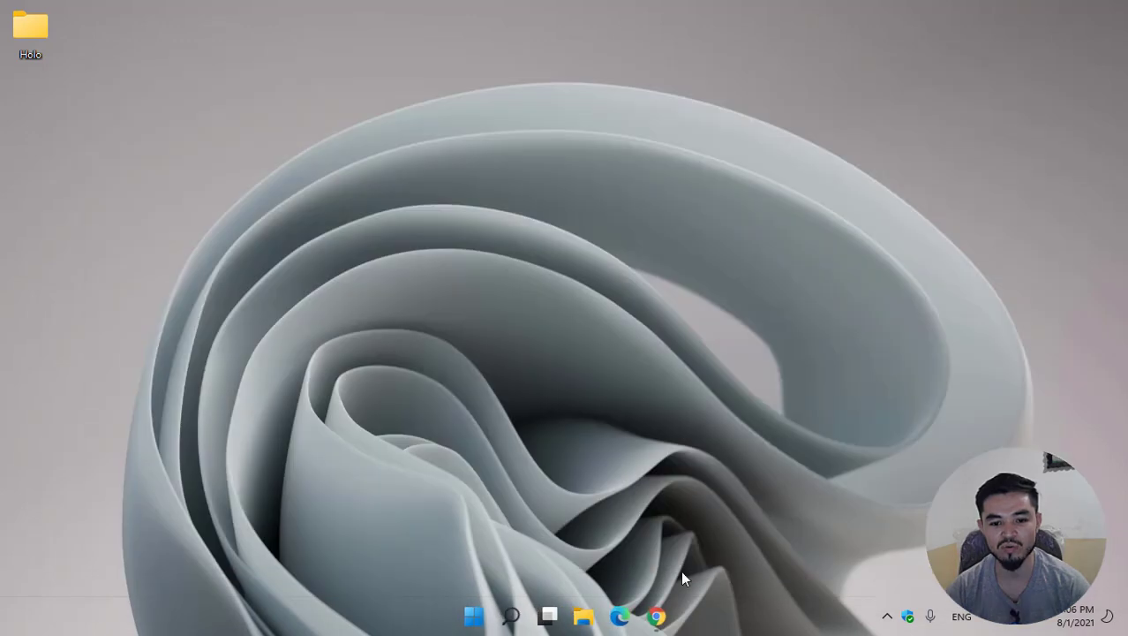
{"action": "left_click", "coordinate": [657, 615]}
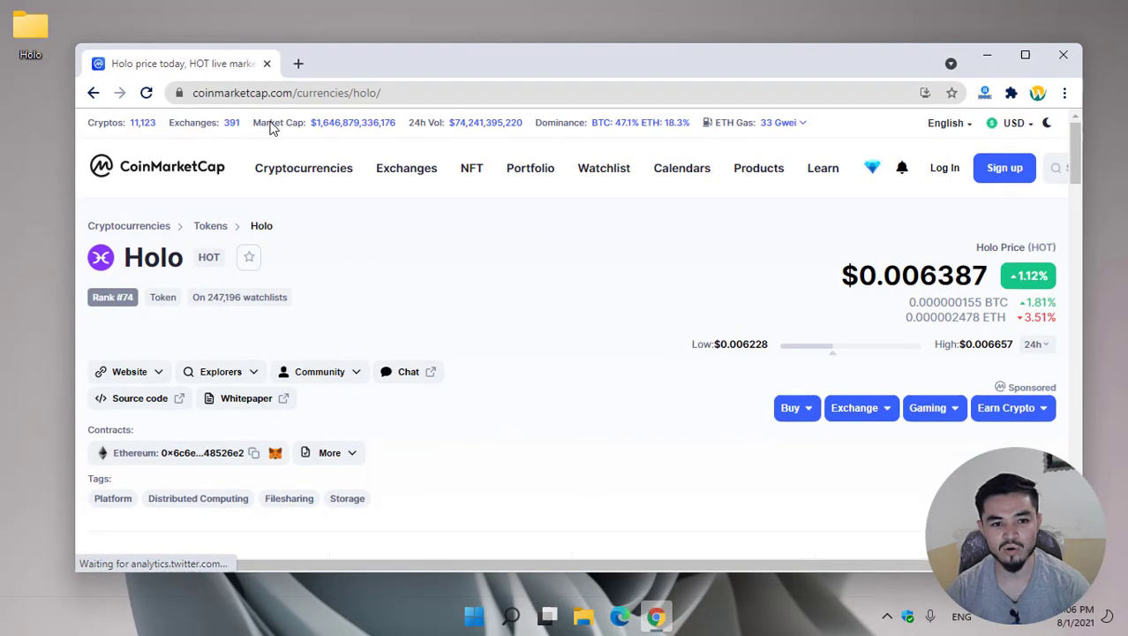
{"action": "left_click", "coordinate": [298, 64]}
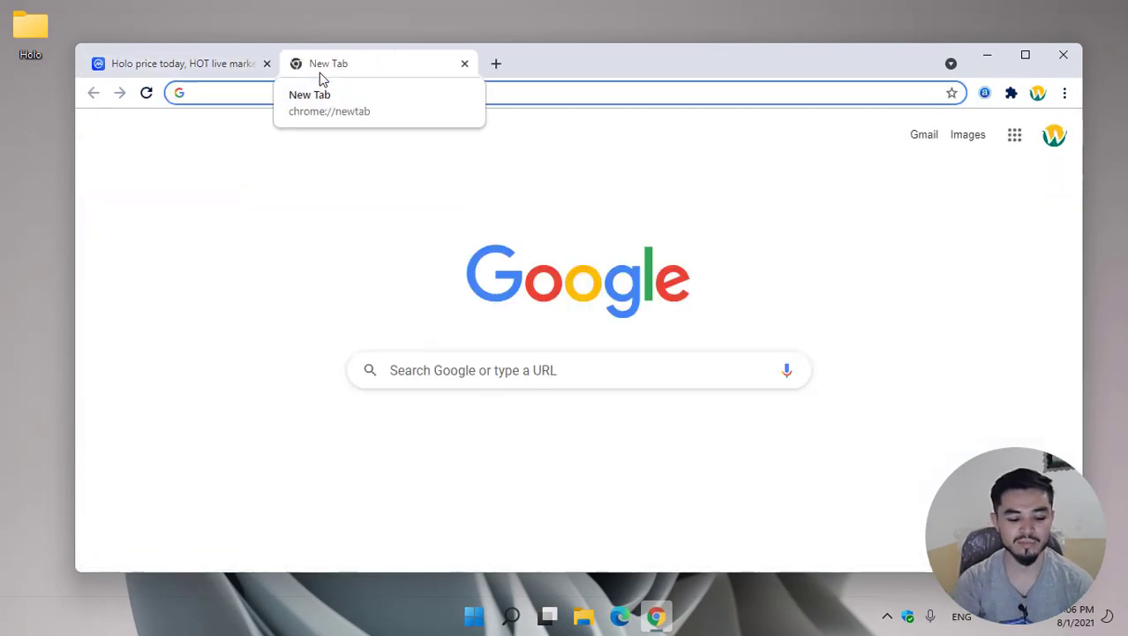
{"action": "type", "text": "u"}
{"action": "key", "text": "Return"}
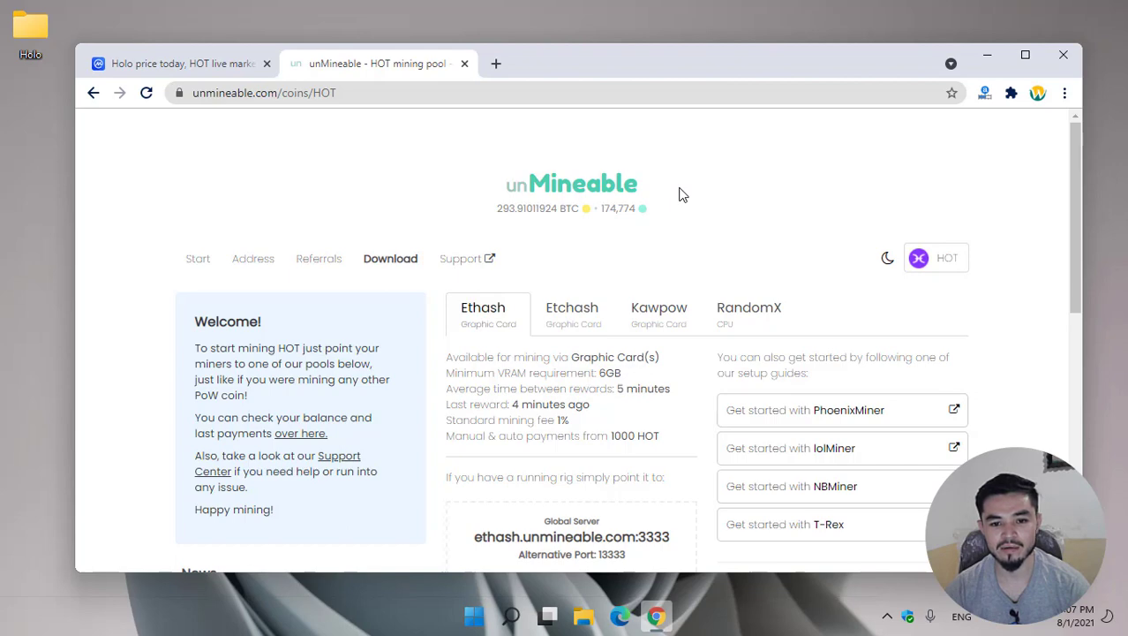
{"action": "scroll", "coordinate": [680, 192], "scroll_direction": "down", "scroll_amount": 1}
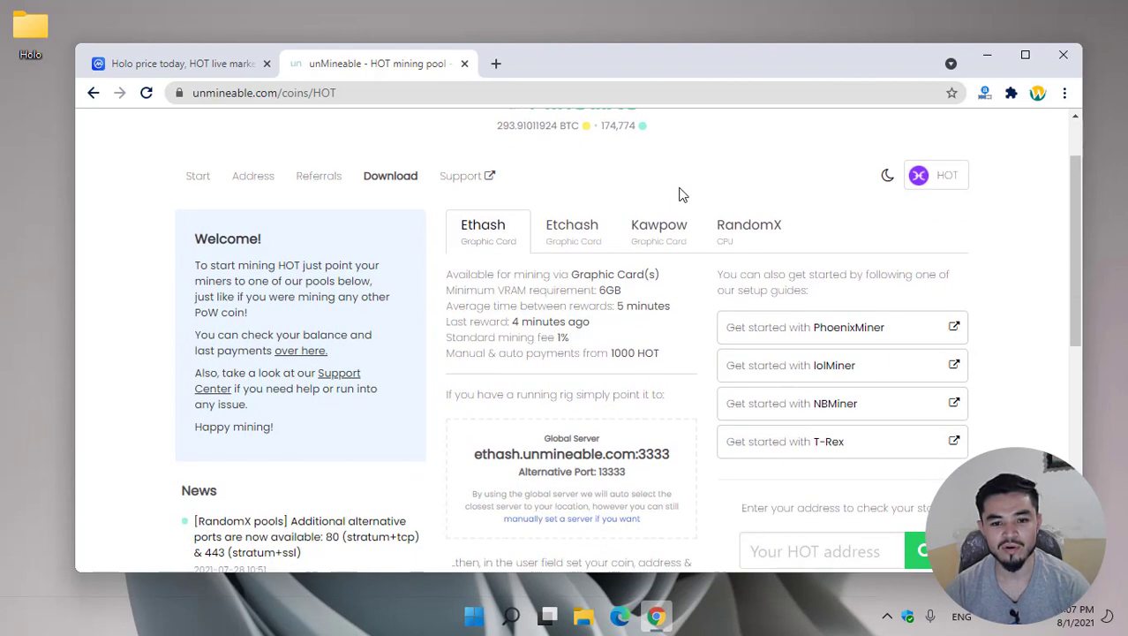
{"action": "scroll", "coordinate": [680, 193], "scroll_direction": "down", "scroll_amount": 1}
{"action": "scroll", "coordinate": [529, 216], "scroll_direction": "up", "scroll_amount": 2}
Step: Request the Windows Download (Miner Files Included) build from unMineable's download page, then cancel it
{"action": "left_click", "coordinate": [404, 260]}
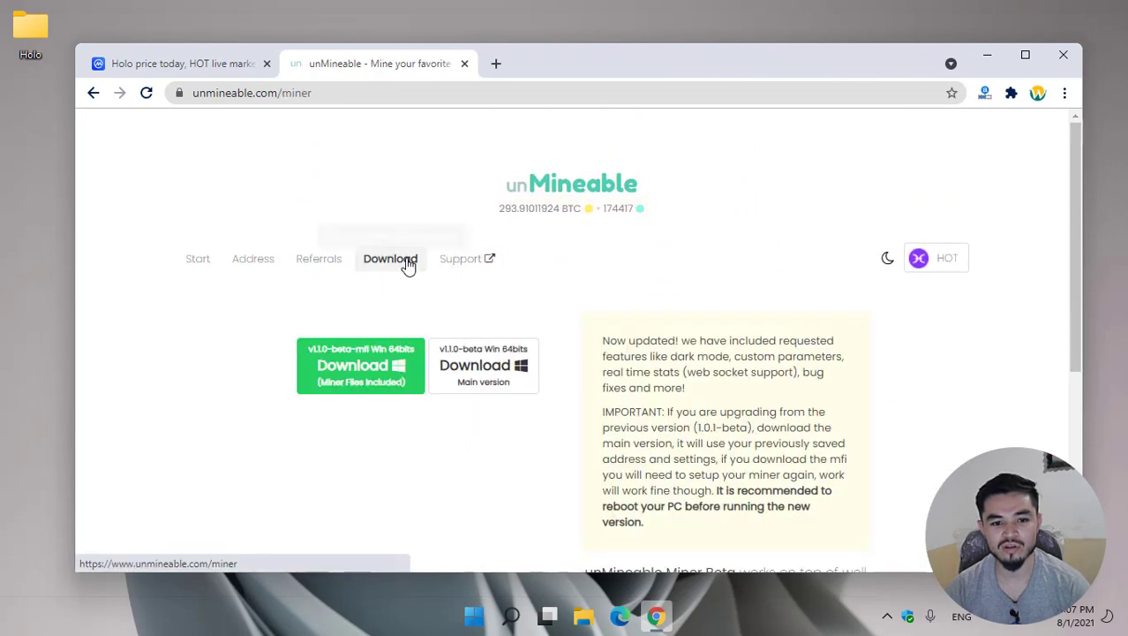
{"action": "scroll", "coordinate": [405, 348], "scroll_direction": "down", "scroll_amount": 4}
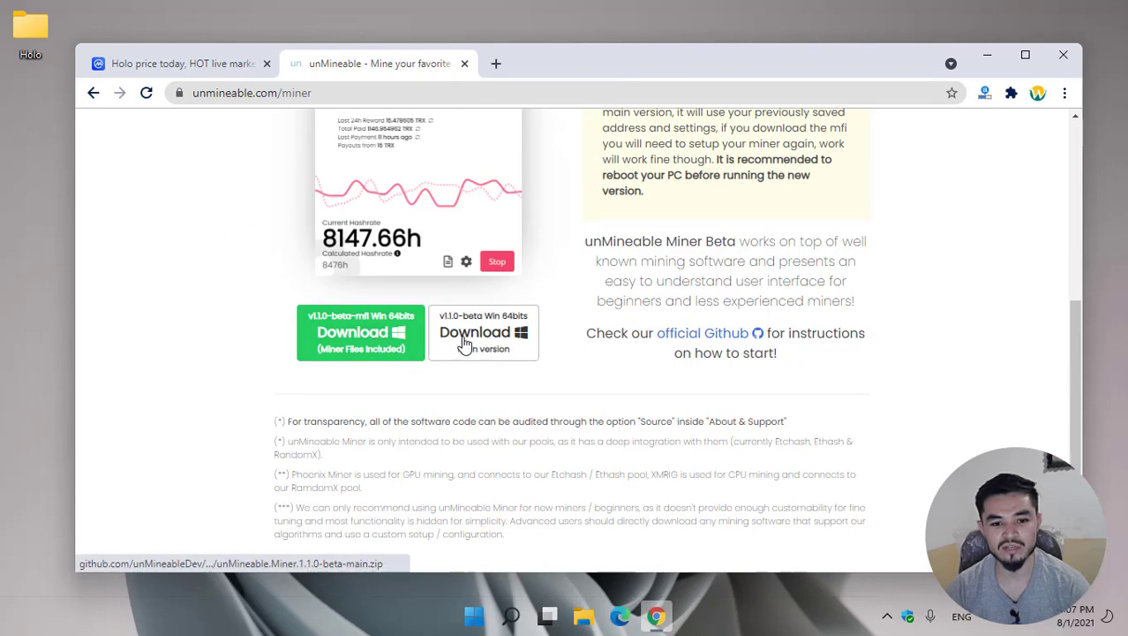
{"action": "right_click", "coordinate": [366, 335]}
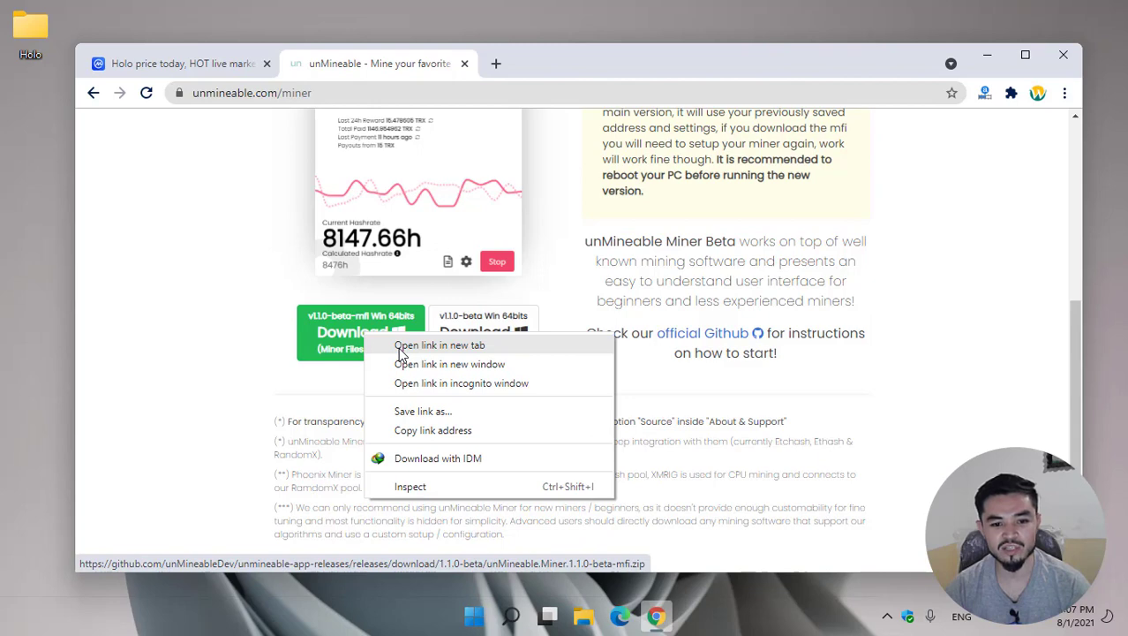
{"action": "left_click", "coordinate": [406, 346]}
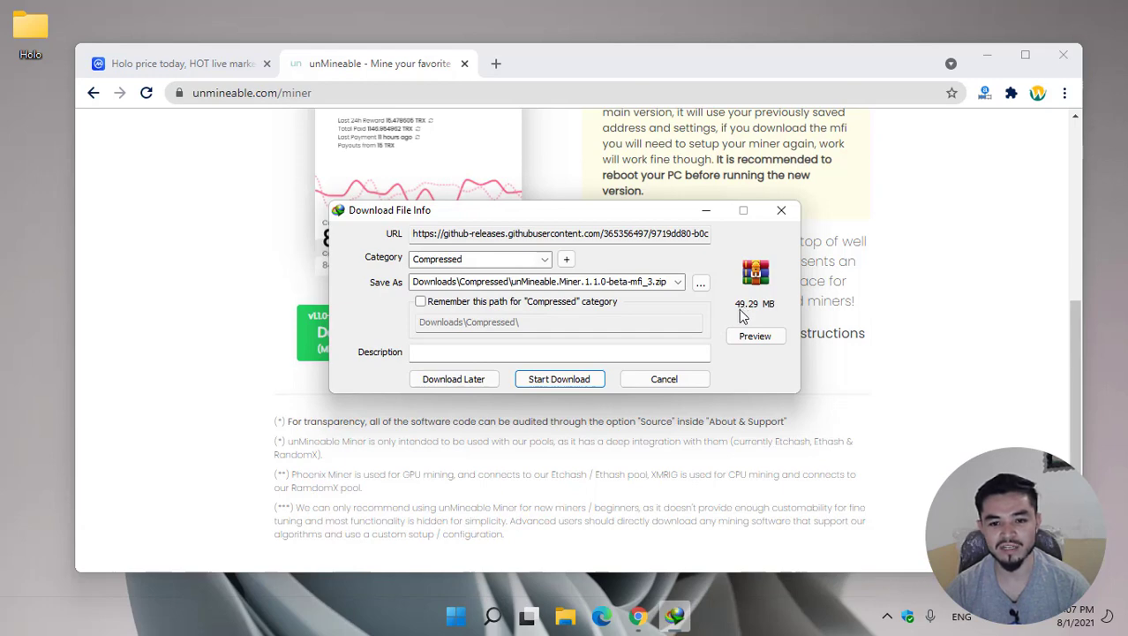
{"action": "left_click", "coordinate": [672, 381]}
{"action": "left_click", "coordinate": [625, 375]}
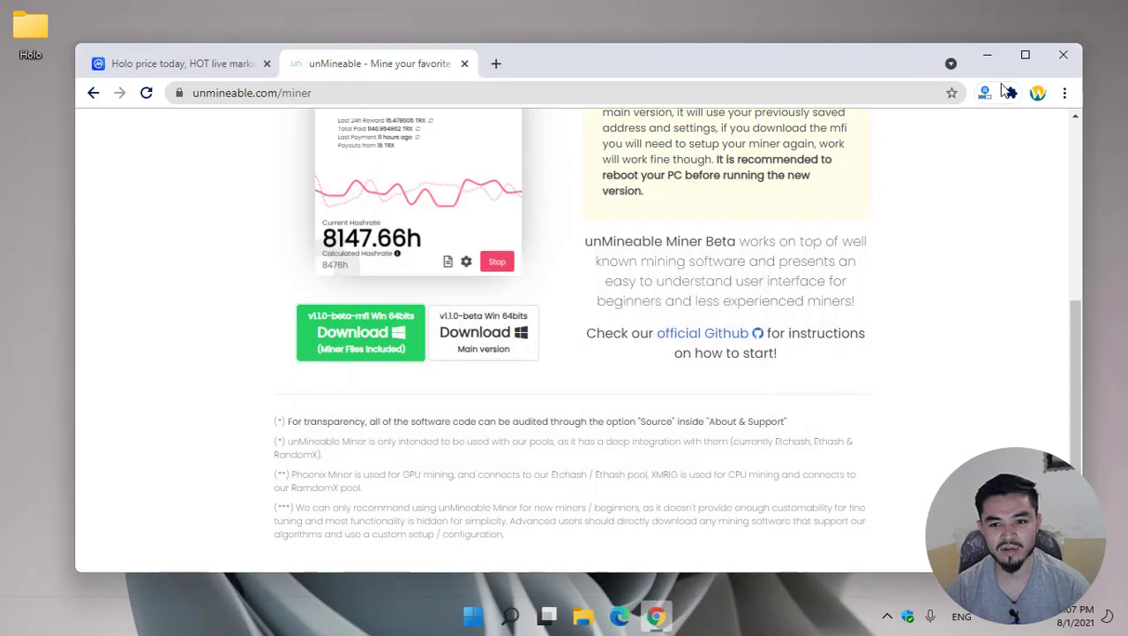
Step: Copy the unMineable miner 1.1.0-beta-mfi ZIP from Downloads into the desktop Holo folder
{"action": "left_click", "coordinate": [987, 55]}
{"action": "left_click", "coordinate": [582, 615]}
{"action": "left_click", "coordinate": [222, 256]}
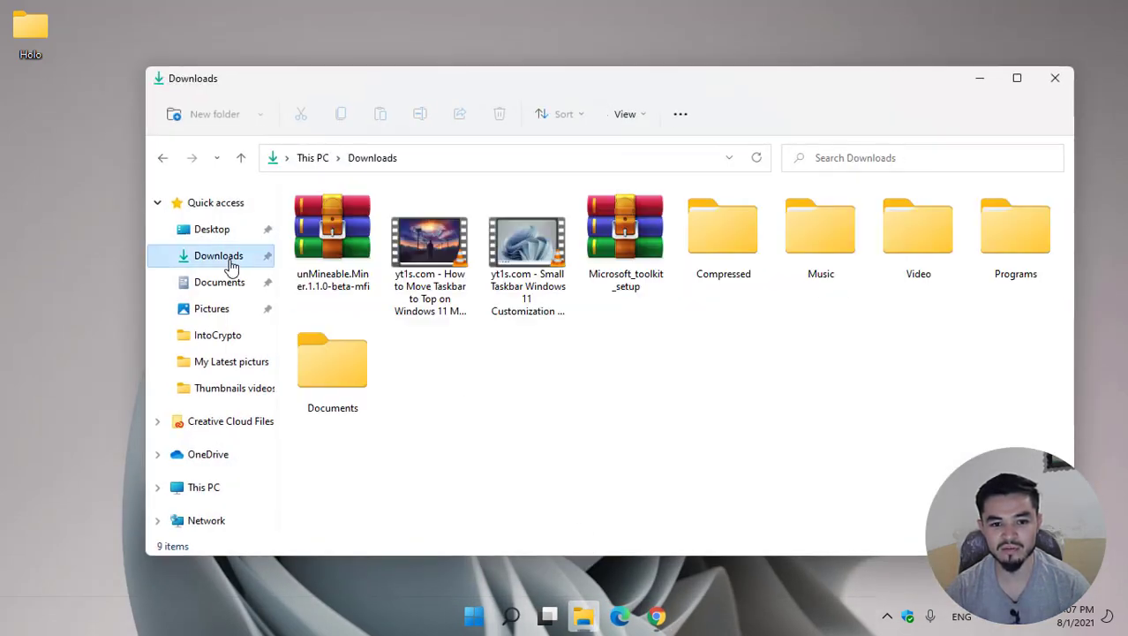
{"action": "left_click", "coordinate": [371, 240]}
{"action": "right_click", "coordinate": [371, 234]}
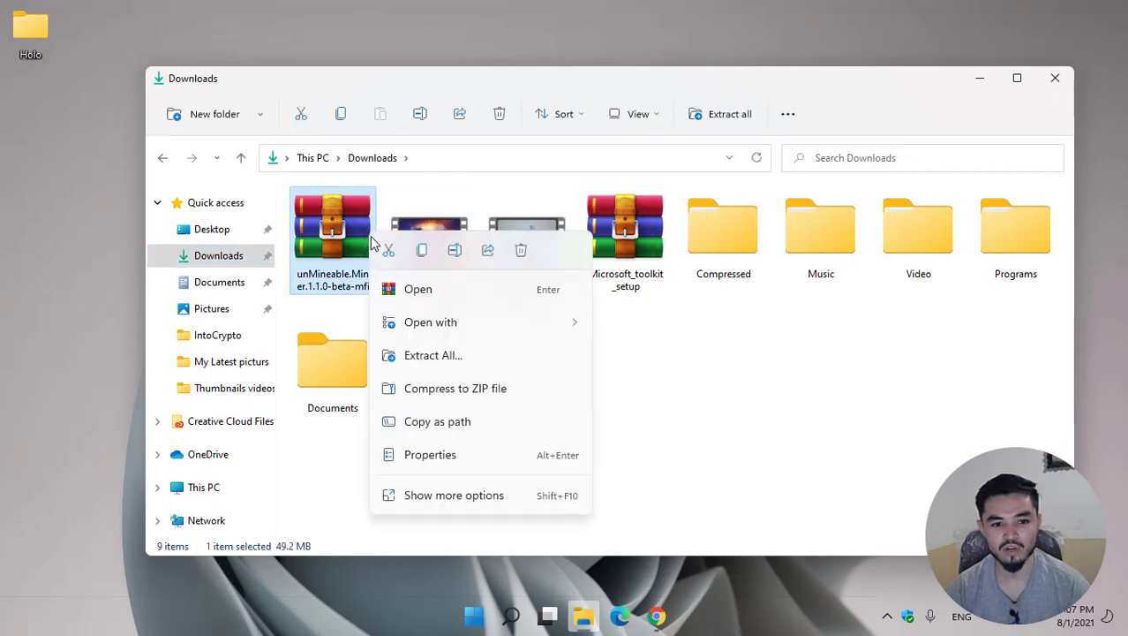
{"action": "left_click", "coordinate": [427, 250]}
{"action": "left_click", "coordinate": [1061, 83]}
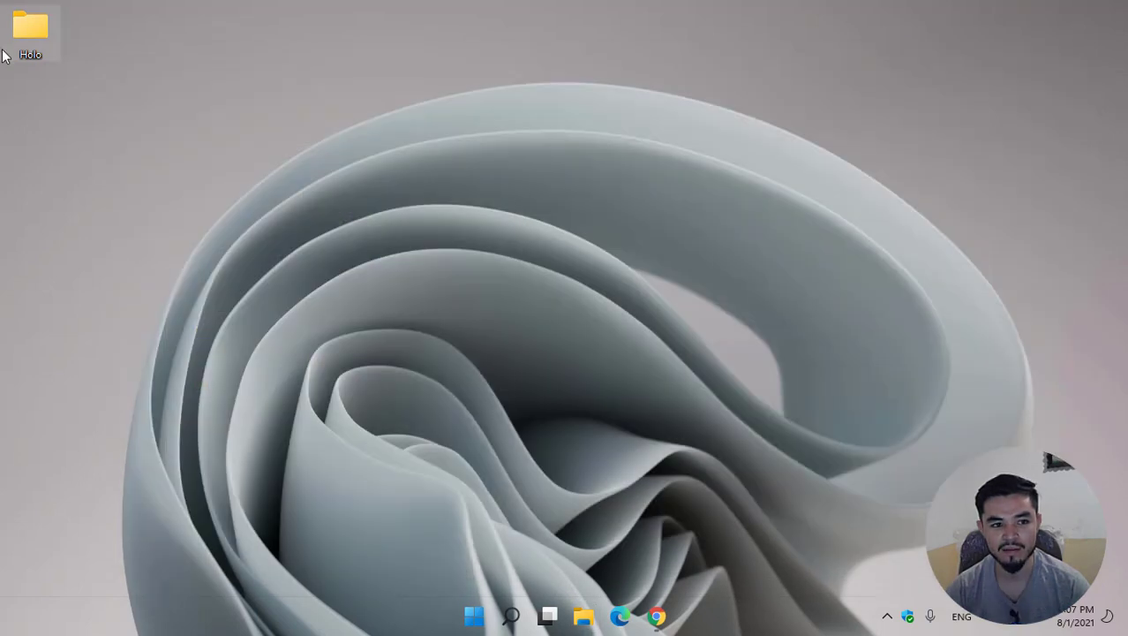
{"action": "double_click", "coordinate": [30, 31]}
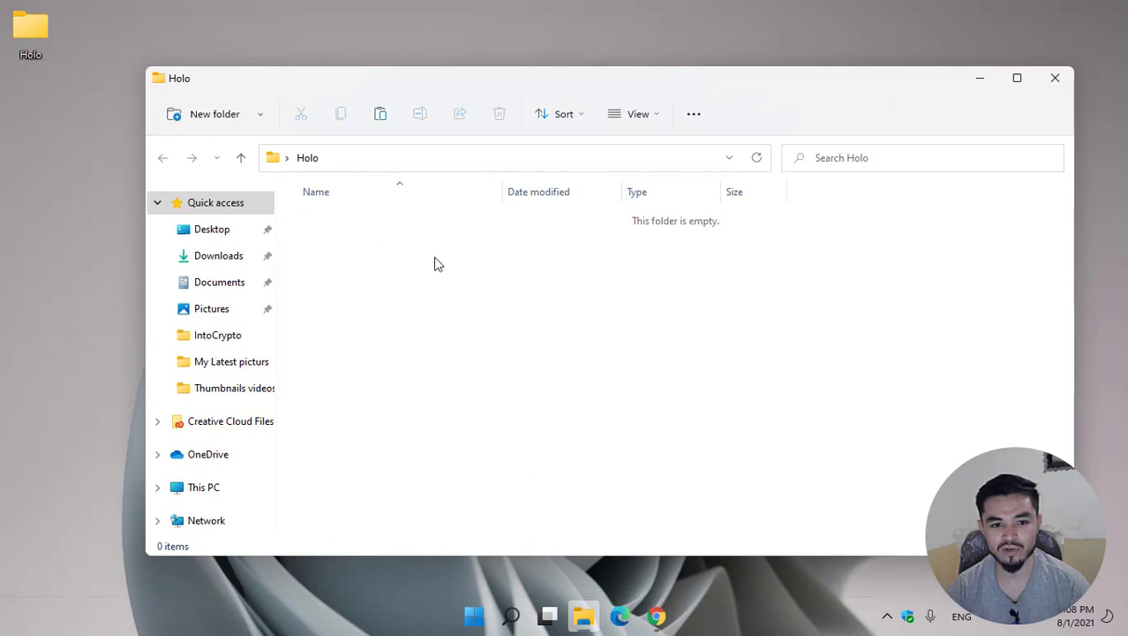
{"action": "key", "text": "ctrl+v"}
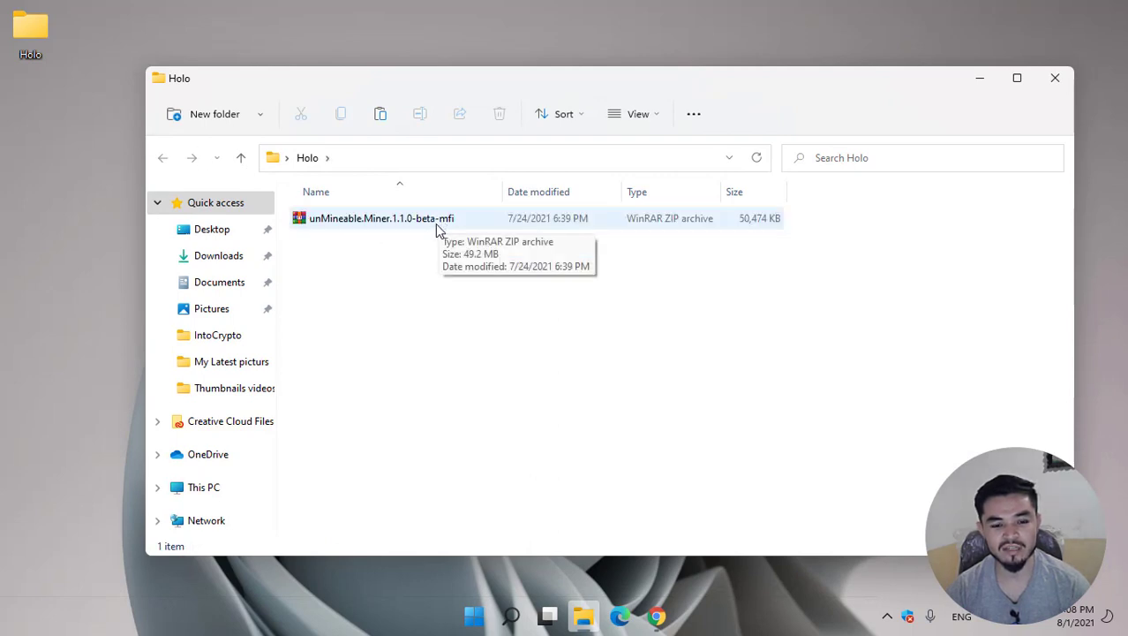
{"action": "left_click", "coordinate": [439, 228]}
Step: Extract the miner ZIP into Desktop\Holo and close the duplicate Holo window
{"action": "right_click", "coordinate": [439, 228]}
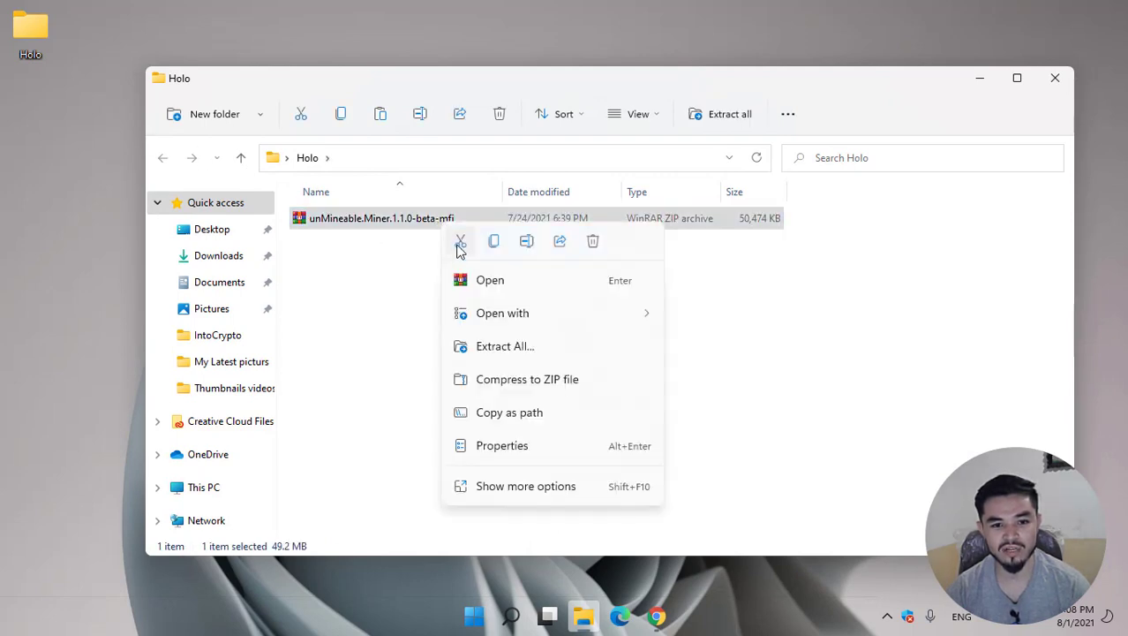
{"action": "left_click", "coordinate": [506, 347]}
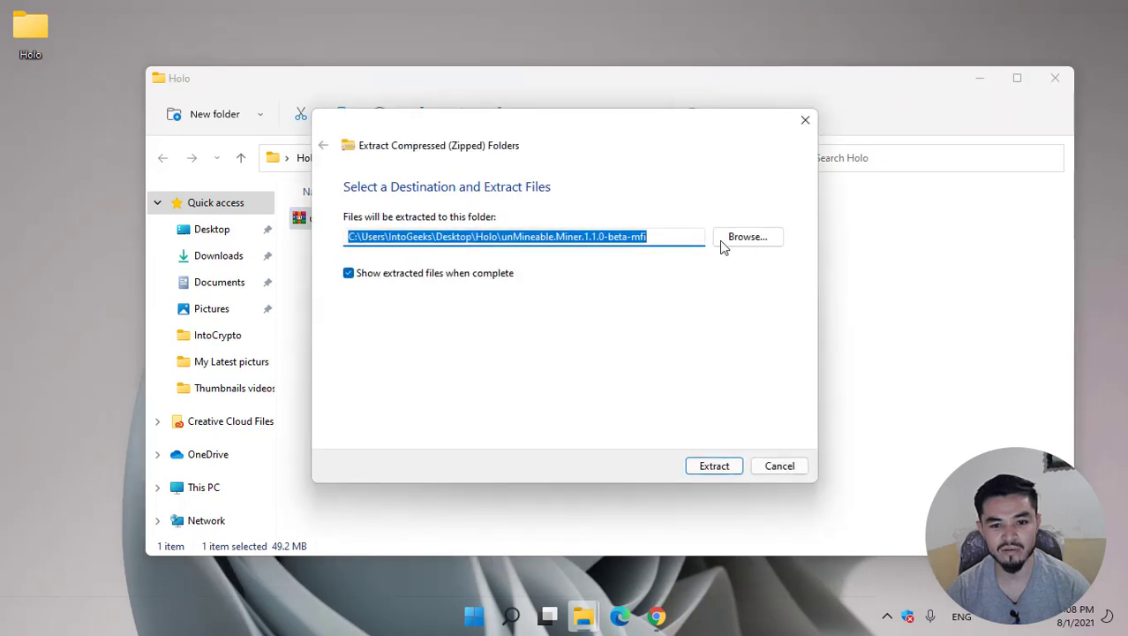
{"action": "left_click", "coordinate": [733, 240]}
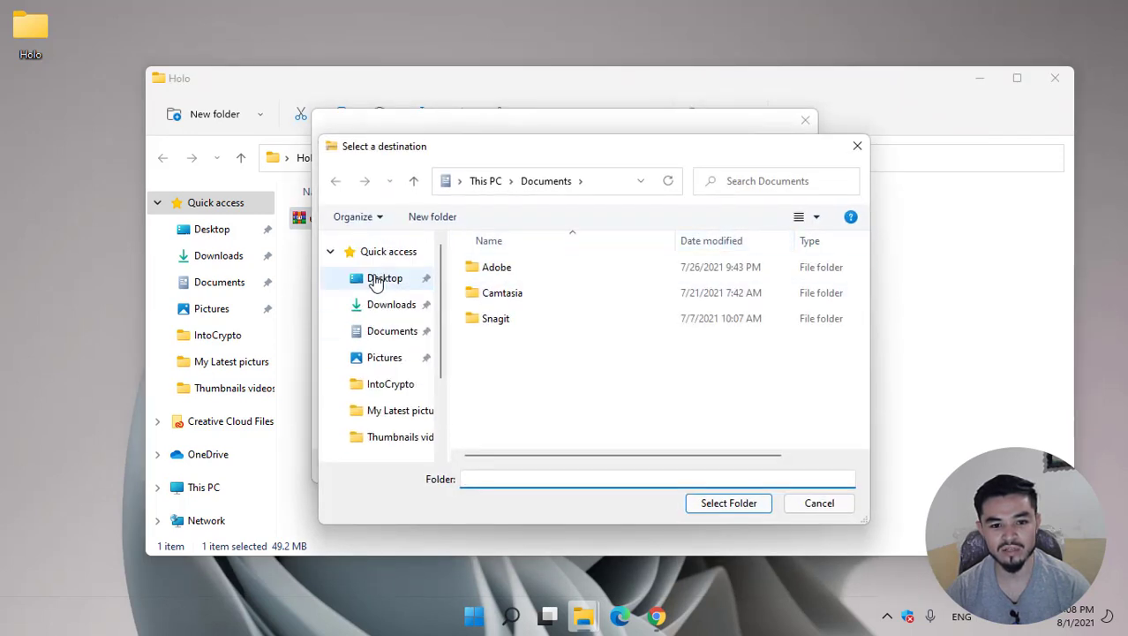
{"action": "left_click", "coordinate": [375, 281]}
{"action": "double_click", "coordinate": [487, 292]}
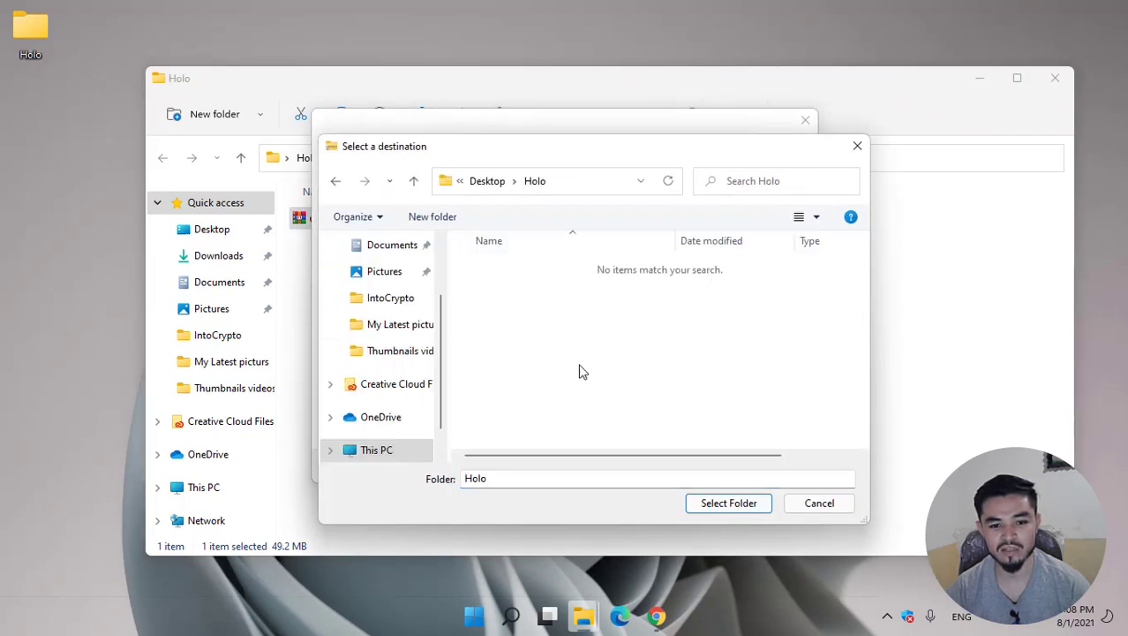
{"action": "left_click", "coordinate": [722, 505]}
{"action": "left_click", "coordinate": [707, 466]}
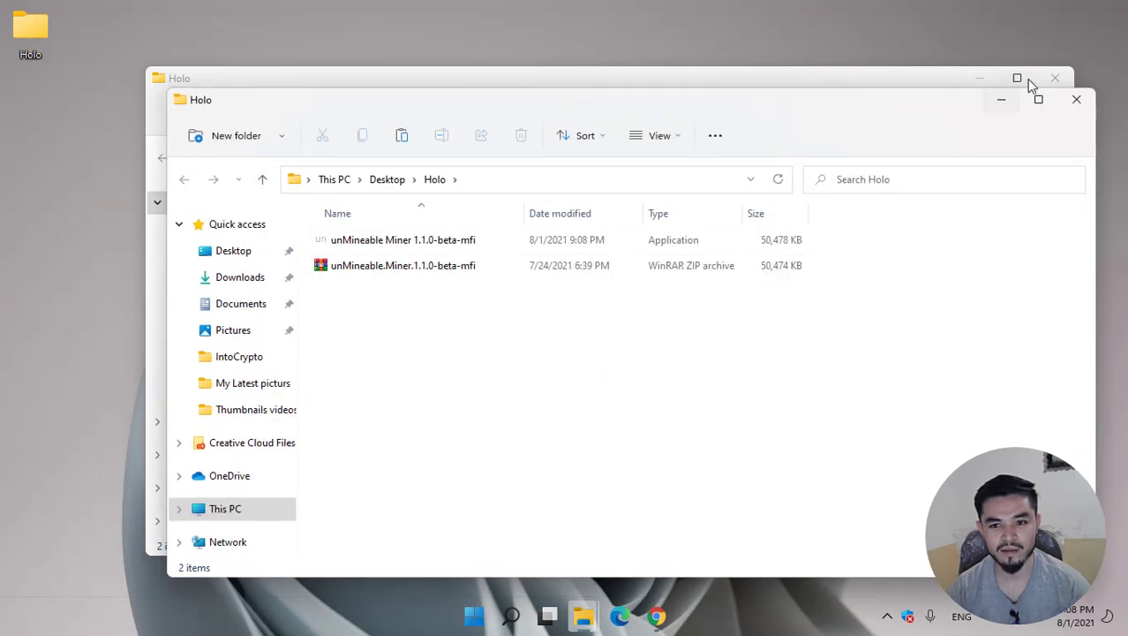
{"action": "left_click", "coordinate": [1054, 78]}
{"action": "left_click_drag", "start_coordinate": [476, 108], "coordinate": [459, 104]}
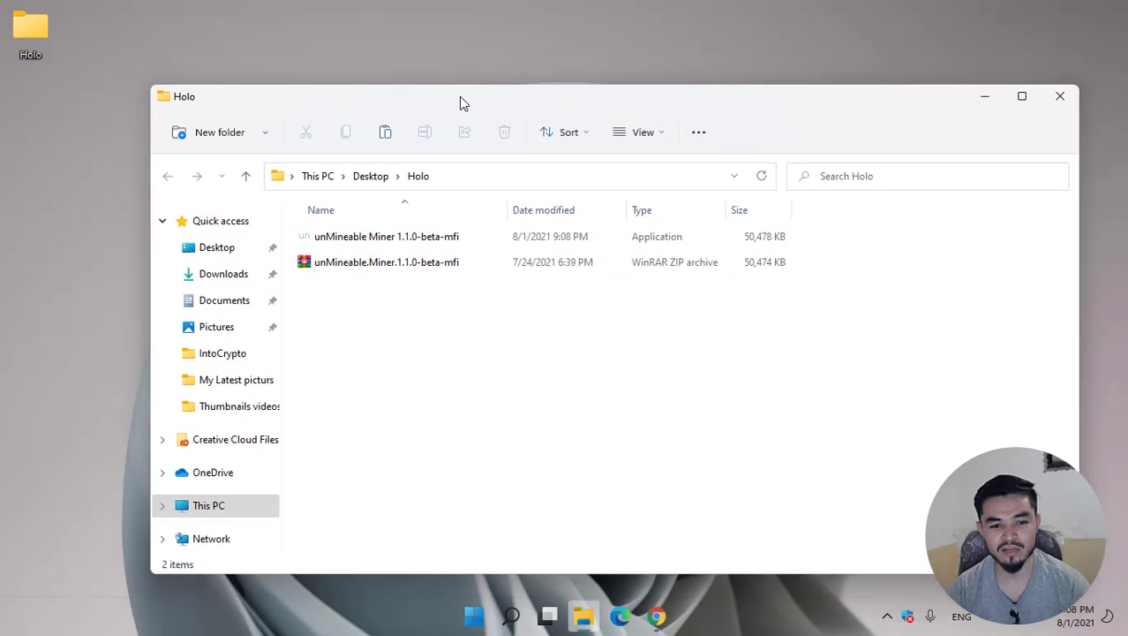
Step: Launch unMineable Miner, pass the welcome screen, and choose CPU mining
{"action": "left_click", "coordinate": [413, 239]}
{"action": "right_click", "coordinate": [414, 238]}
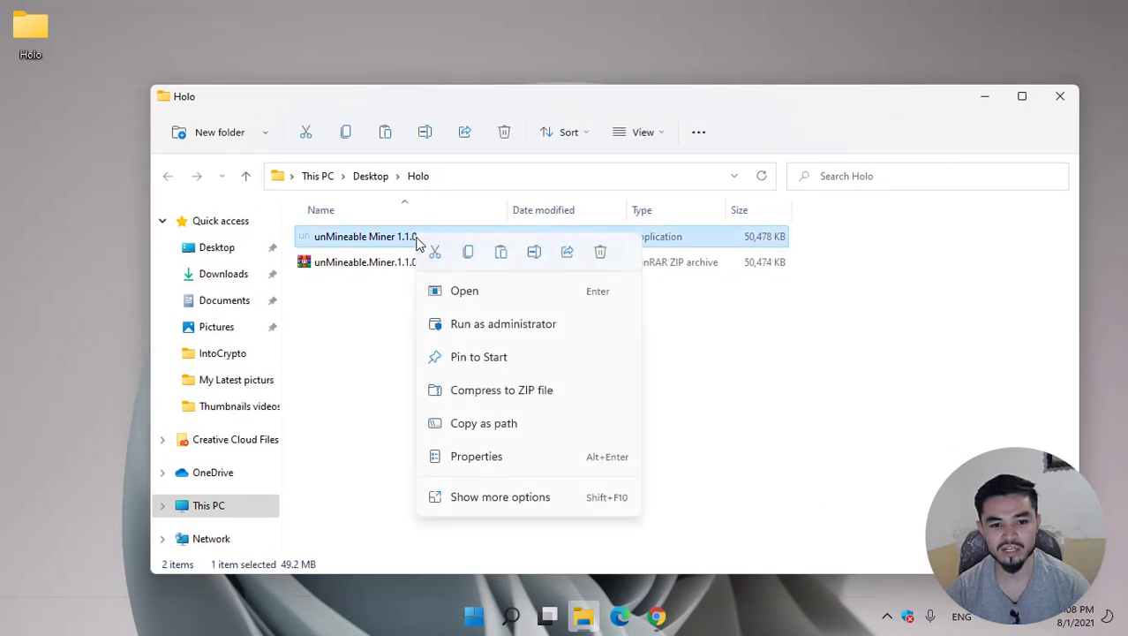
{"action": "left_click", "coordinate": [461, 291]}
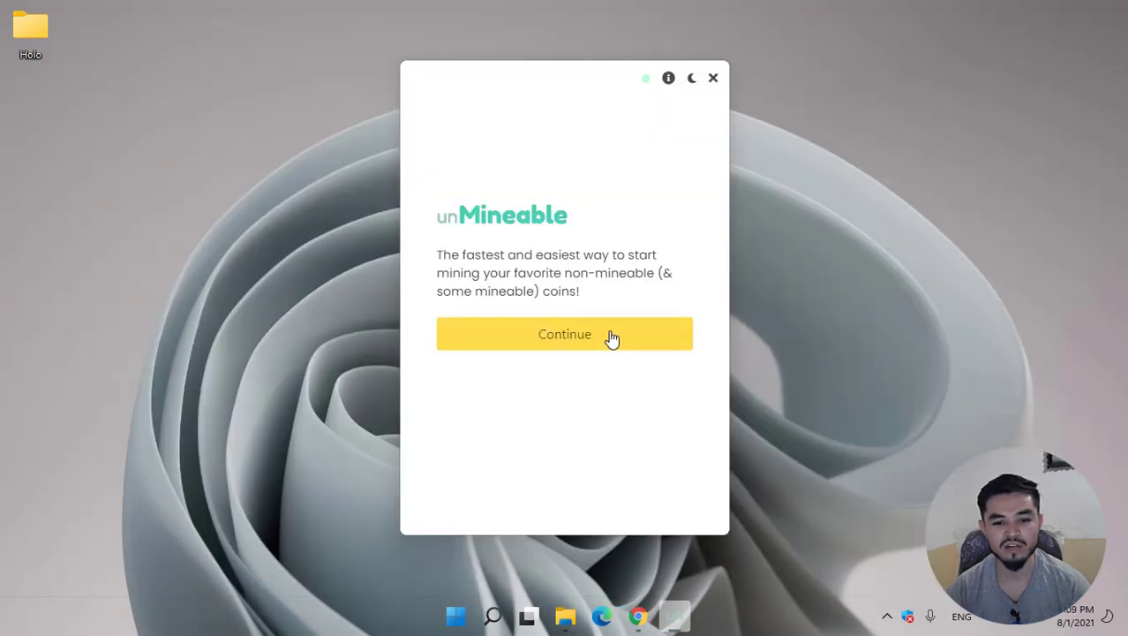
{"action": "left_click", "coordinate": [612, 336]}
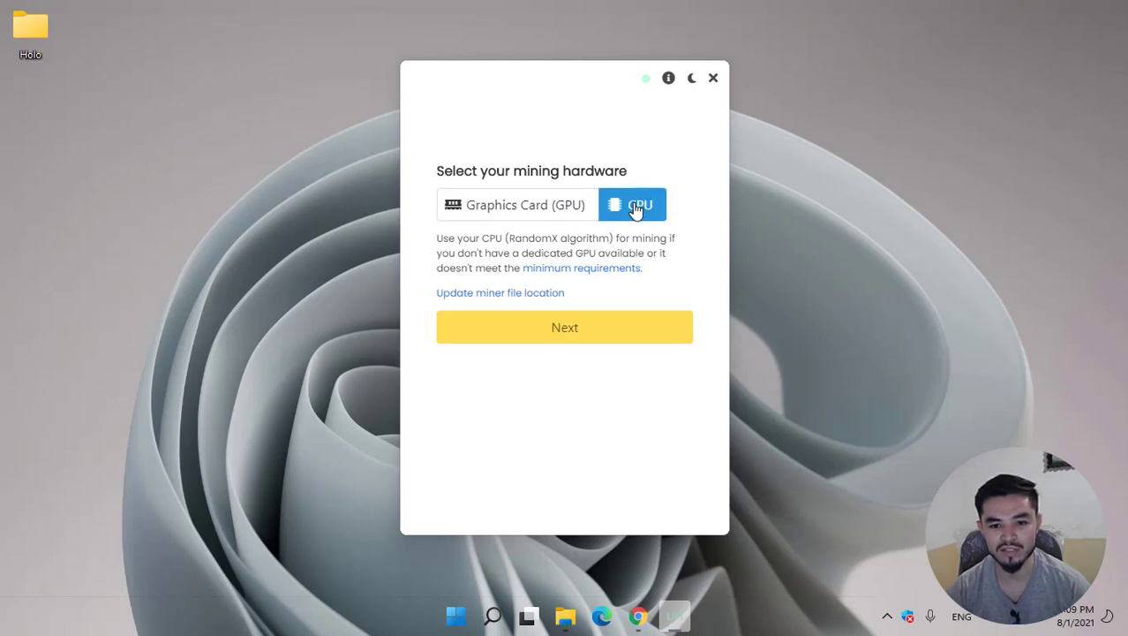
{"action": "left_click", "coordinate": [614, 344]}
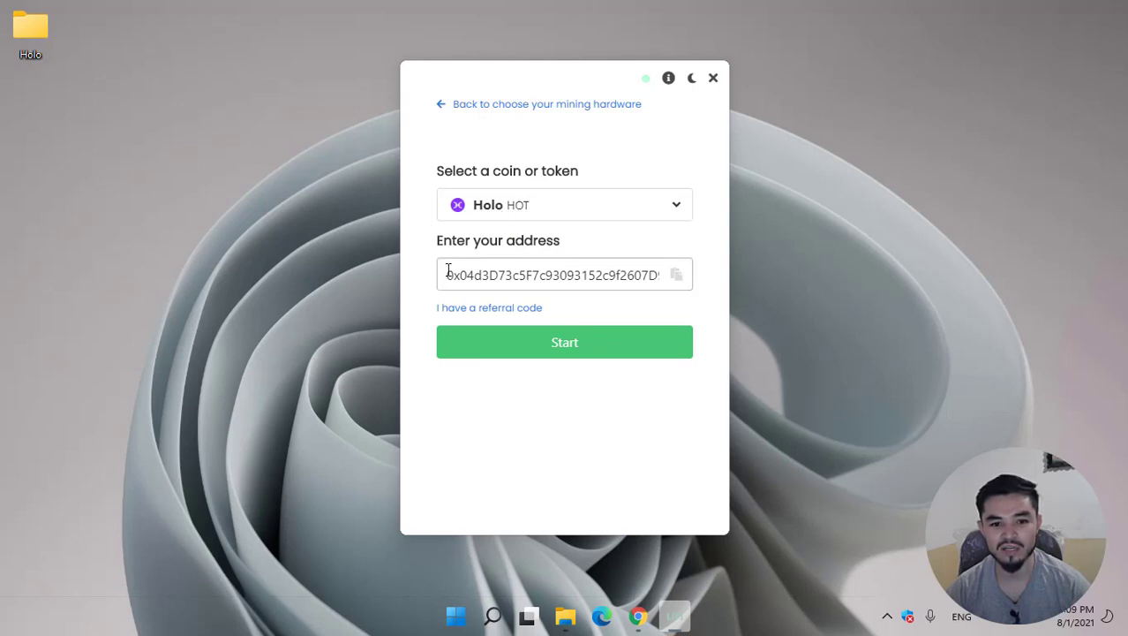
Step: Reveal the miner's referral code field and launch NoxPlayer
{"action": "mouse_move", "coordinate": [447, 271]}
{"action": "left_mouse_down"}
{"action": "mouse_move", "coordinate": [596, 269]}
{"action": "mouse_move", "coordinate": [664, 307]}
{"action": "left_mouse_up"}
{"action": "left_click", "coordinate": [665, 307]}
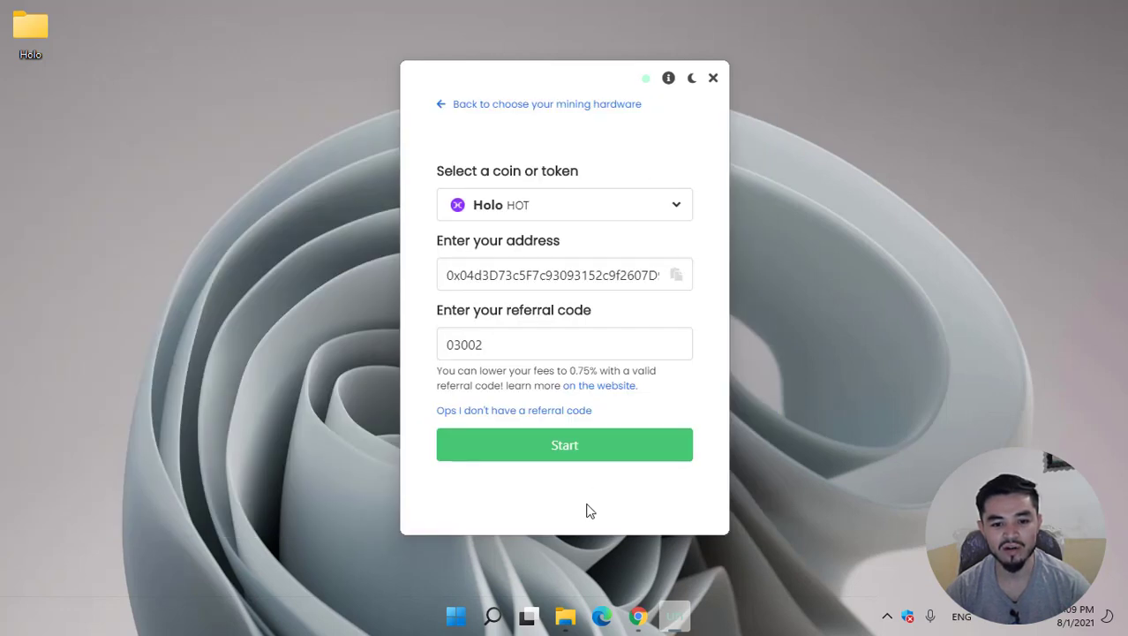
{"action": "left_click", "coordinate": [455, 615]}
{"action": "type", "text": "nox"}
{"action": "key", "text": "Return"}
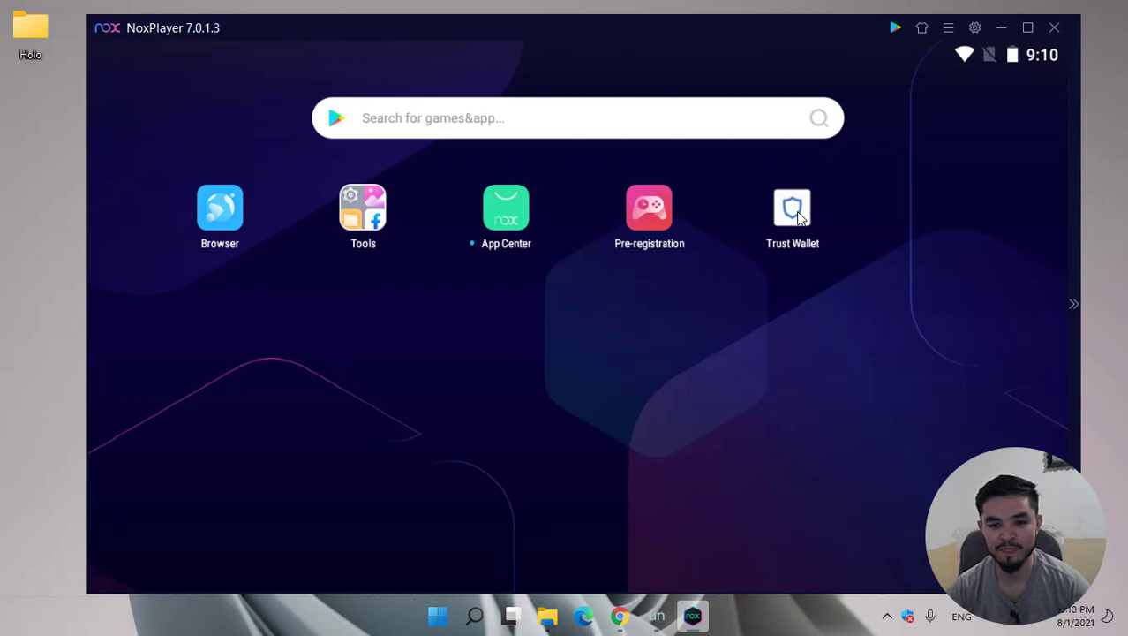
Step: Copy the Holo (HOT) receive address in Trust Wallet, then minimize NoxPlayer
{"action": "left_click", "coordinate": [797, 216]}
{"action": "scroll", "coordinate": [785, 227], "scroll_direction": "down", "scroll_amount": 10}
{"action": "scroll", "coordinate": [451, 410], "scroll_direction": "down", "scroll_amount": 5}
{"action": "left_click", "coordinate": [224, 505]}
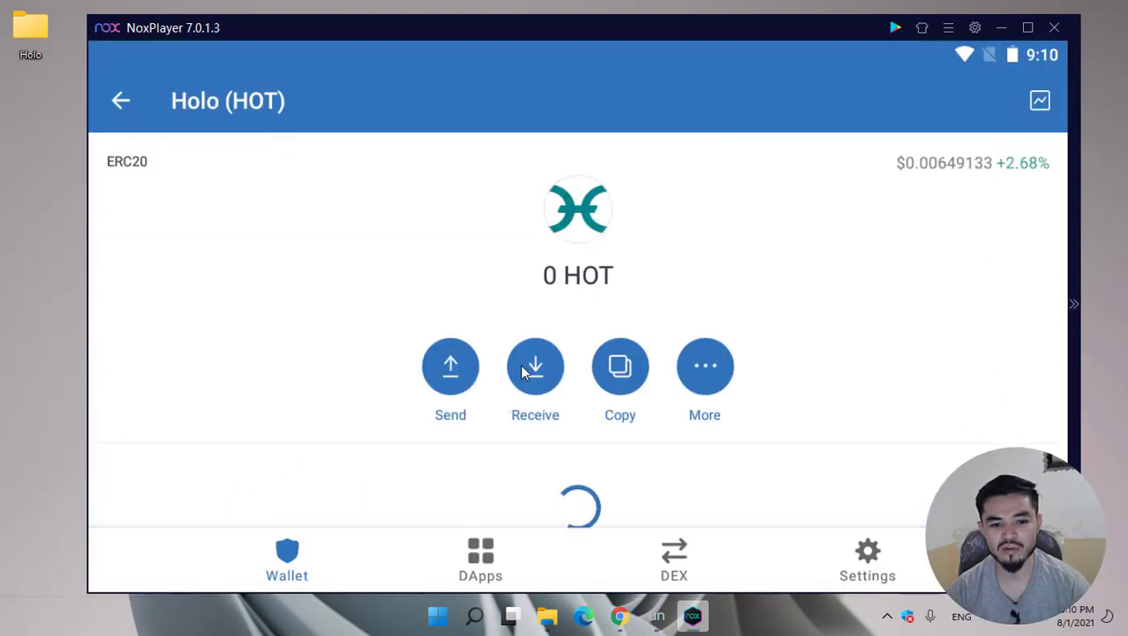
{"action": "left_click", "coordinate": [405, 524]}
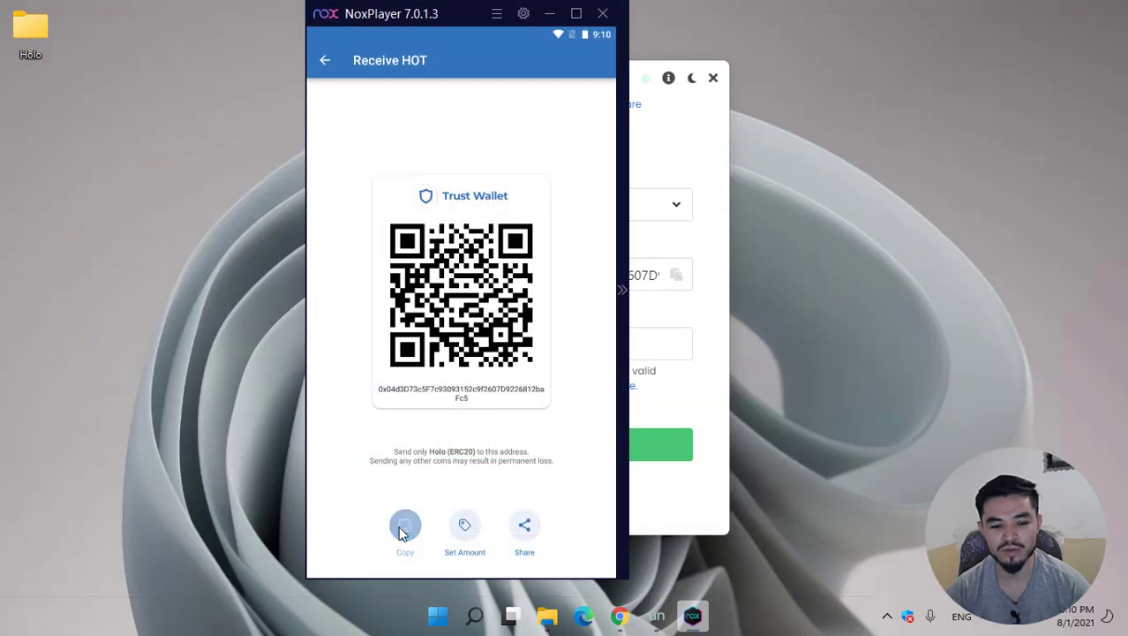
{"action": "left_click", "coordinate": [548, 13]}
Step: Replace the miner's address field contents with the copied Trust Wallet address
{"action": "left_click", "coordinate": [589, 273]}
{"action": "key", "text": "ctrl+a"}
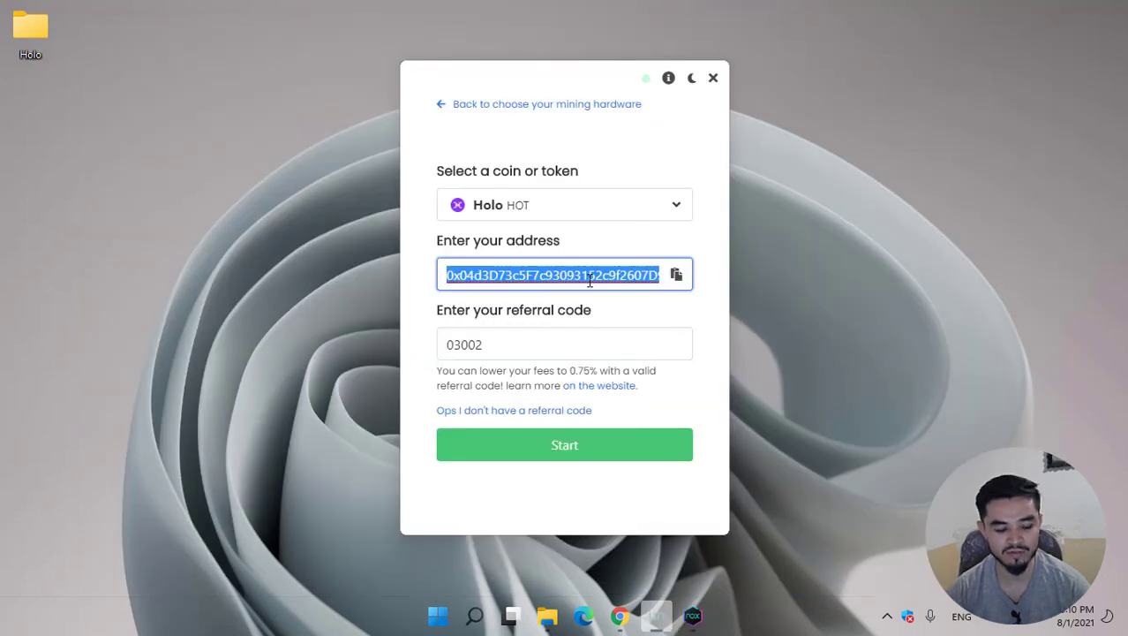
{"action": "key", "text": "ctrl+v"}
{"action": "left_click", "coordinate": [718, 303]}
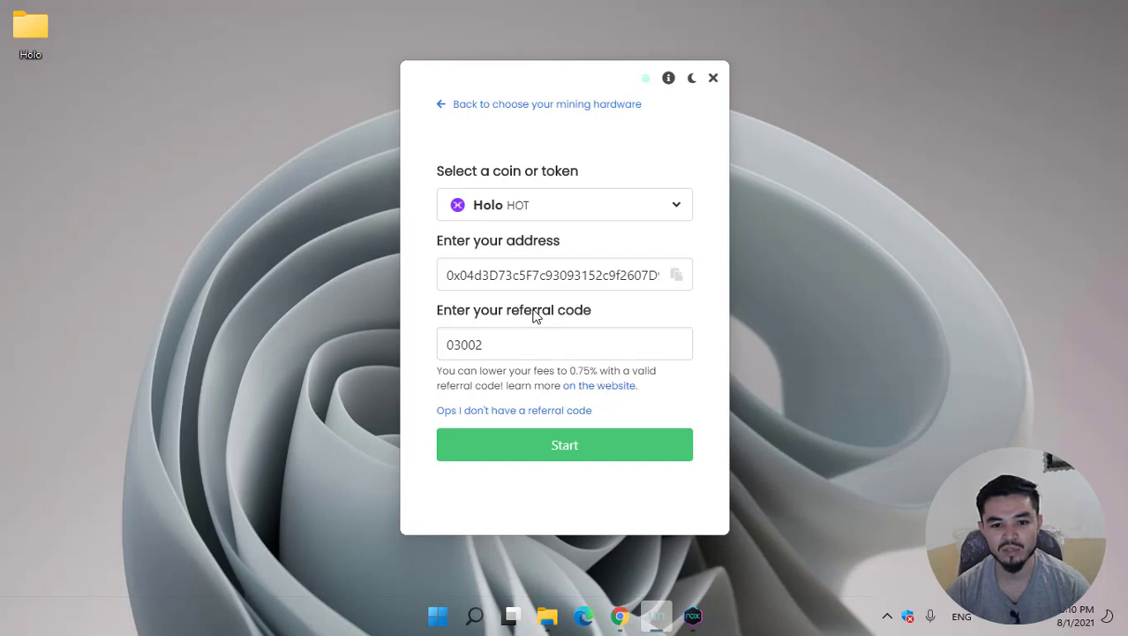
Step: Start mining Holo and highlight the 0.08034494 HOT balance on the stats page
{"action": "left_click", "coordinate": [567, 447]}
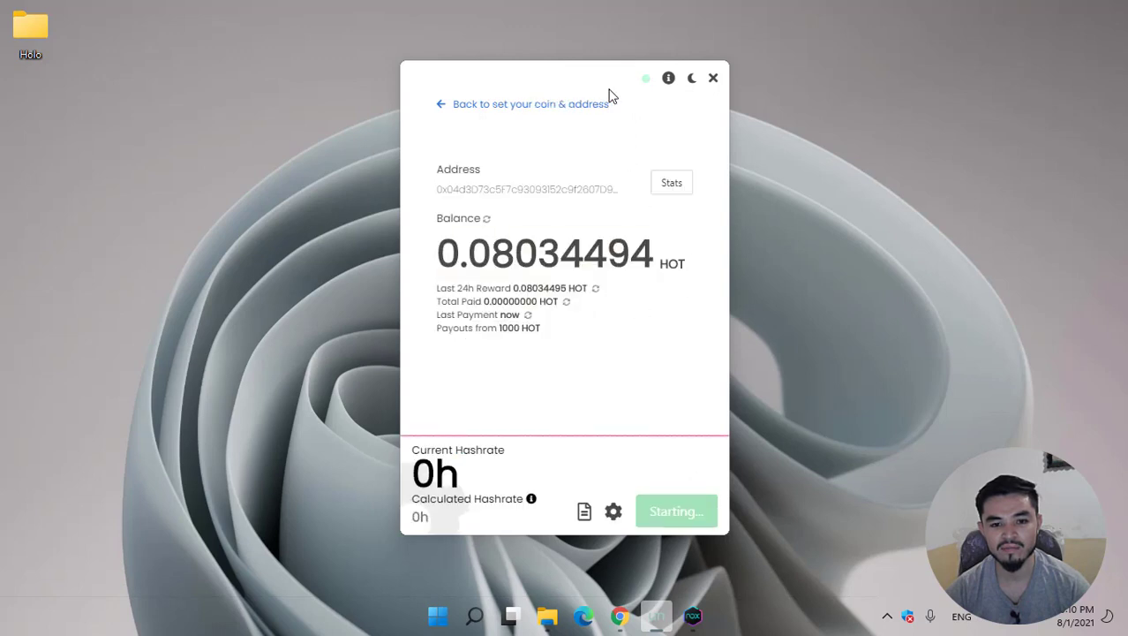
{"action": "left_click_drag", "start_coordinate": [604, 82], "coordinate": [615, 75]}
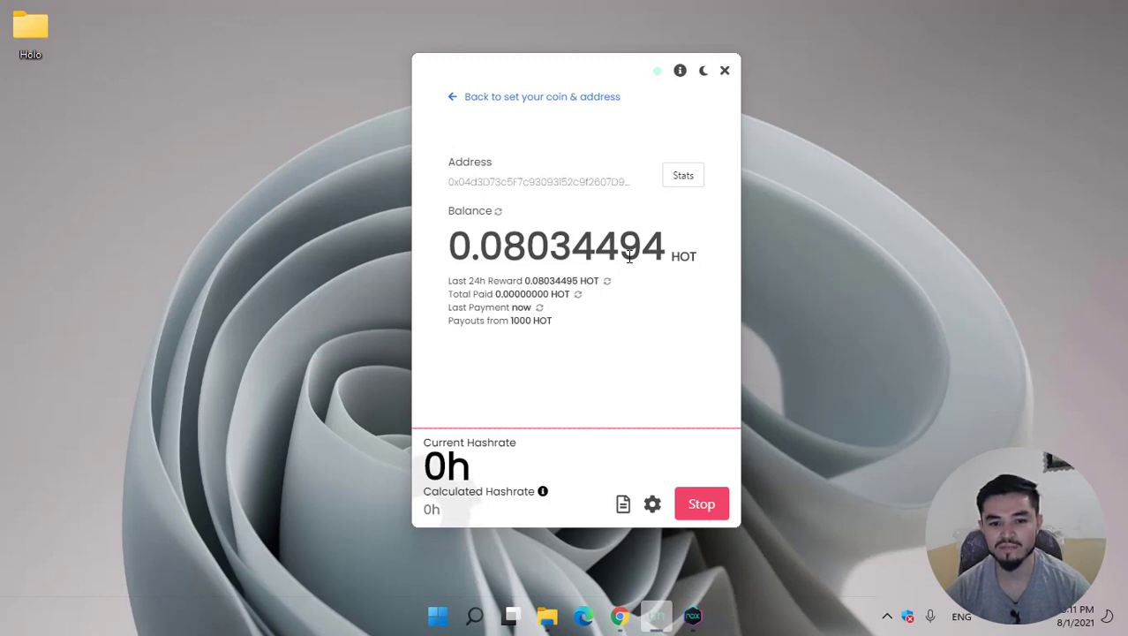
{"action": "left_click_drag", "start_coordinate": [451, 236], "coordinate": [657, 246]}
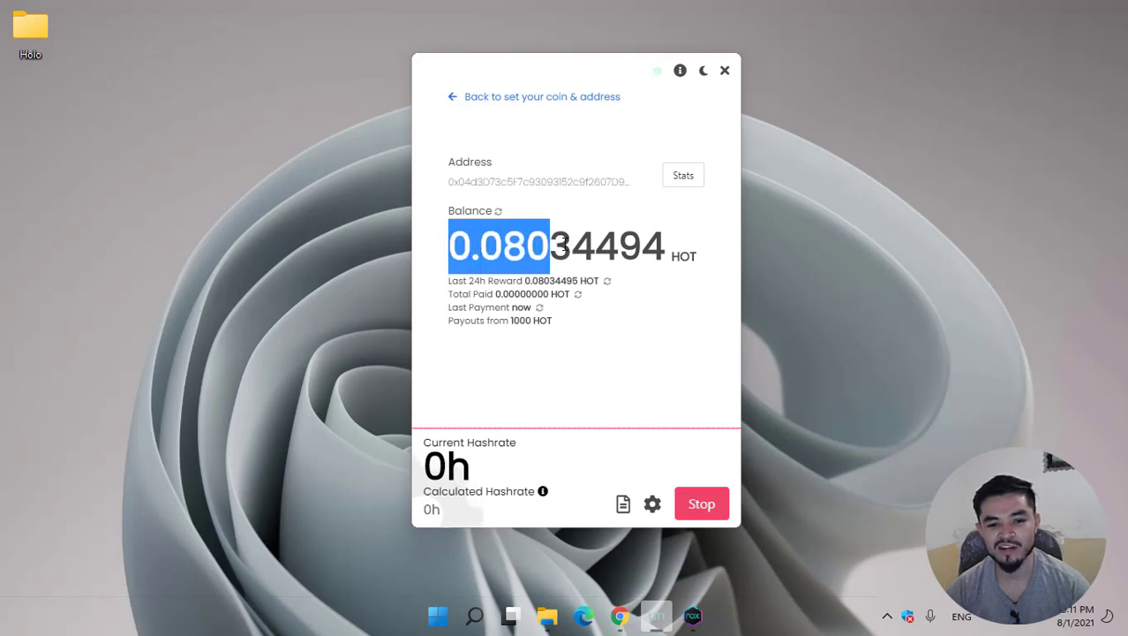
{"action": "left_click", "coordinate": [632, 251]}
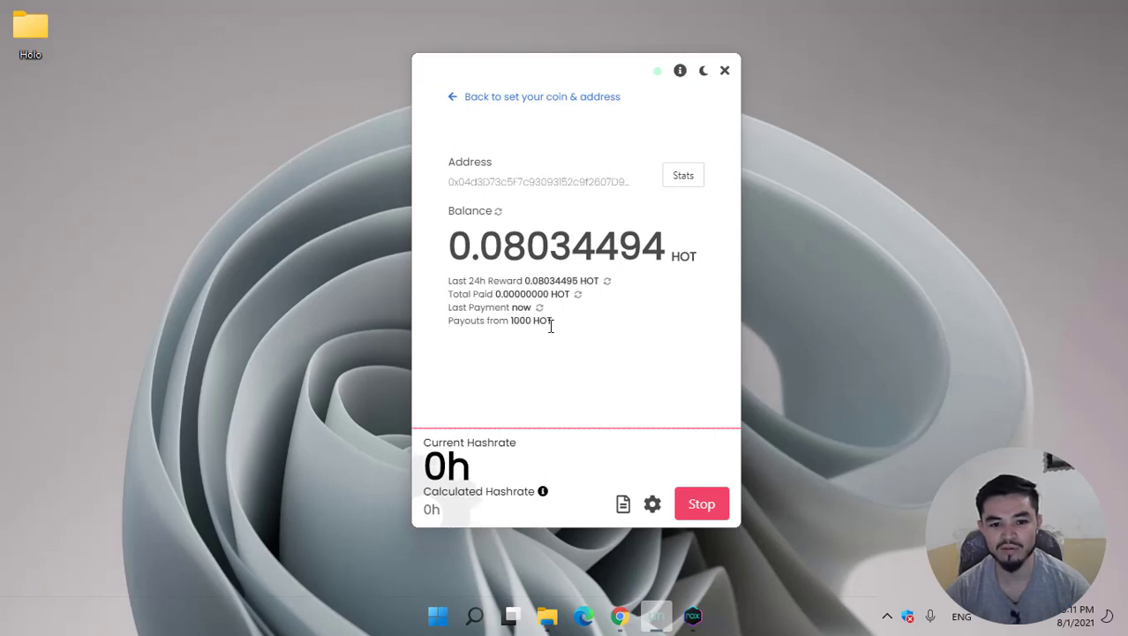
Step: Save the miner's High intensity settings with a restart, then open the wallet's HOT stats page online
{"action": "left_click", "coordinate": [649, 503]}
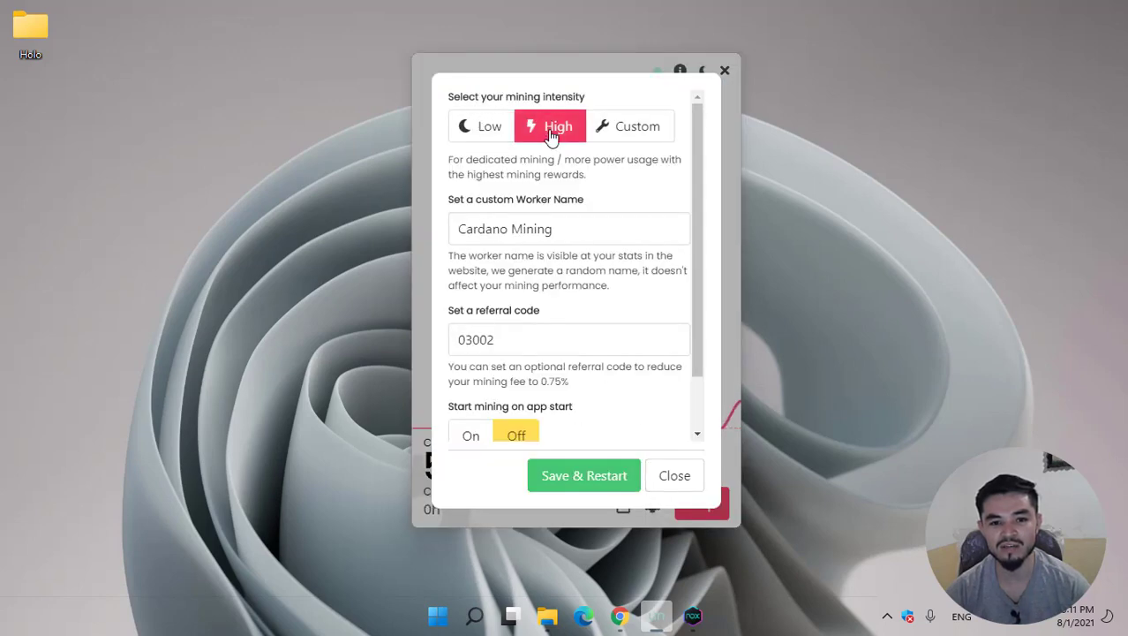
{"action": "scroll", "coordinate": [553, 222], "scroll_direction": "down", "scroll_amount": 2}
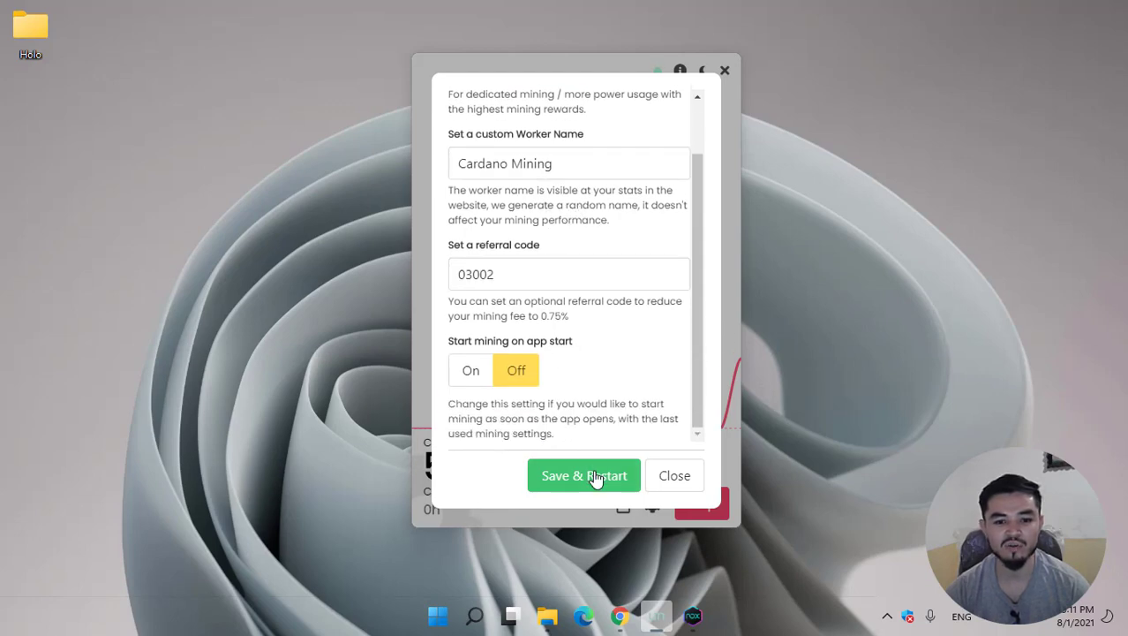
{"action": "left_click", "coordinate": [655, 483]}
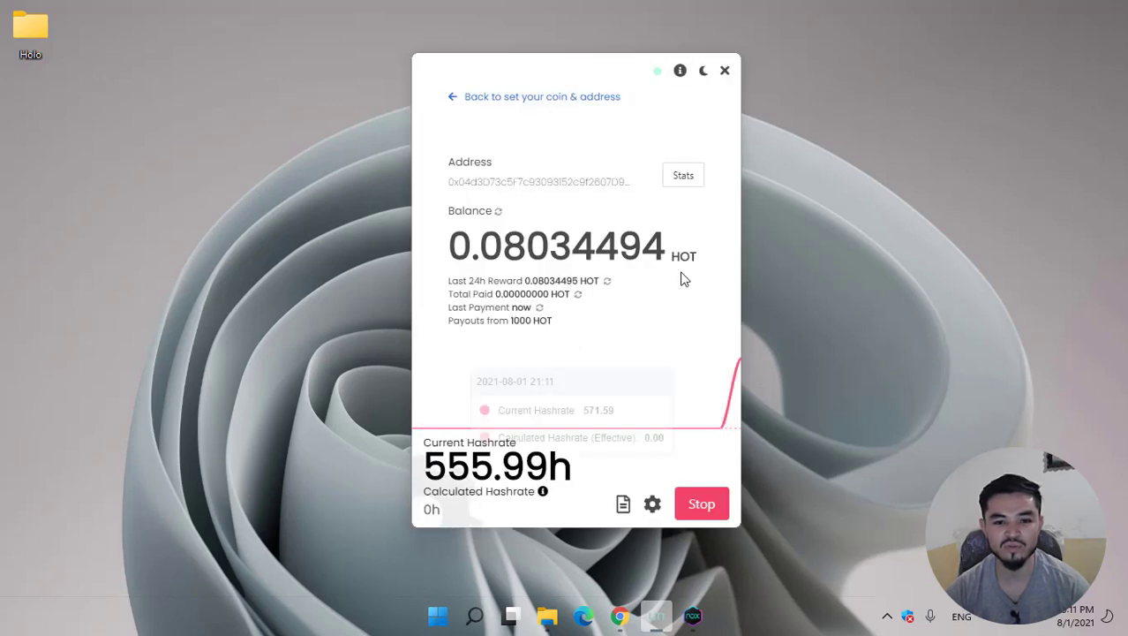
{"action": "left_click", "coordinate": [676, 182]}
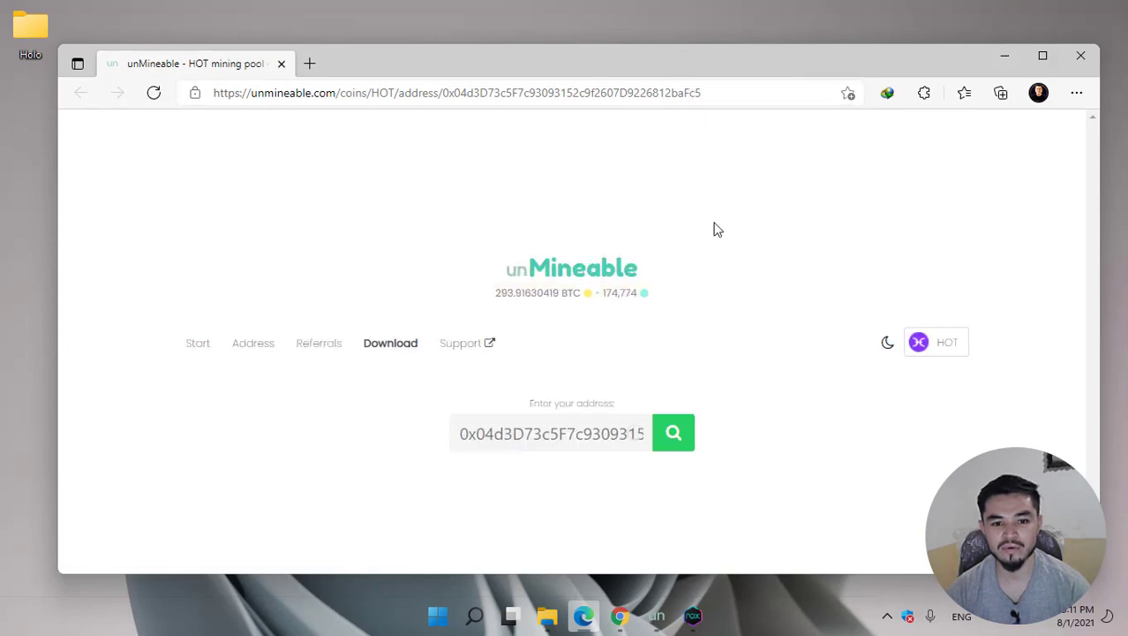
{"action": "scroll", "coordinate": [721, 232], "scroll_direction": "down", "scroll_amount": 2}
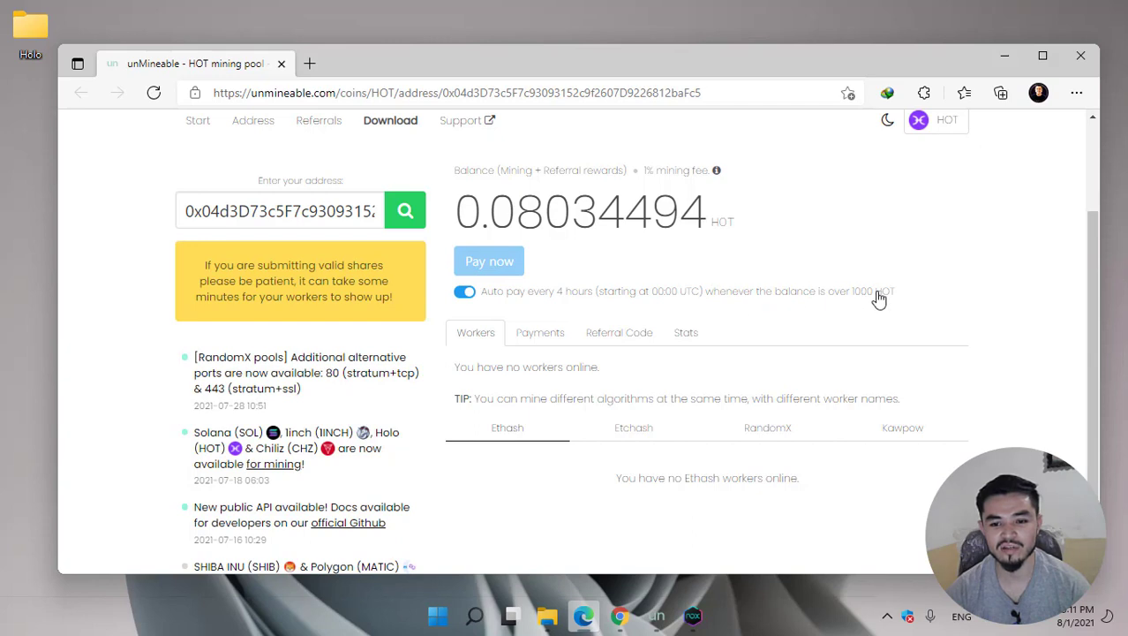
{"action": "scroll", "coordinate": [475, 342], "scroll_direction": "down", "scroll_amount": 1}
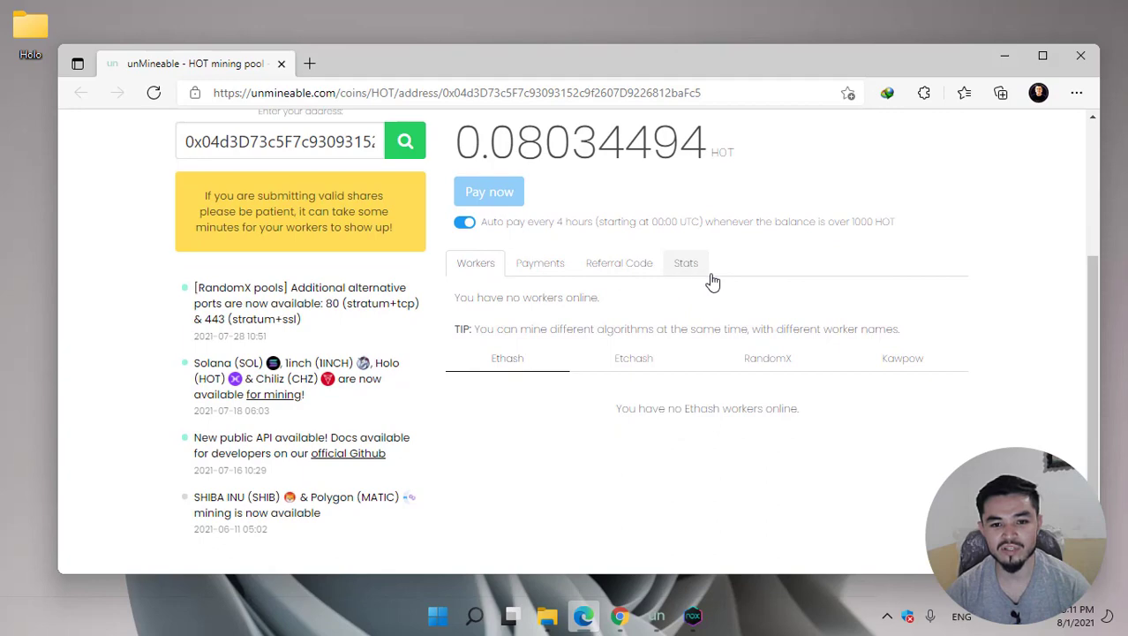
{"action": "scroll", "coordinate": [715, 283], "scroll_direction": "up", "scroll_amount": 3}
{"action": "scroll", "coordinate": [883, 322], "scroll_direction": "down", "scroll_amount": 3}
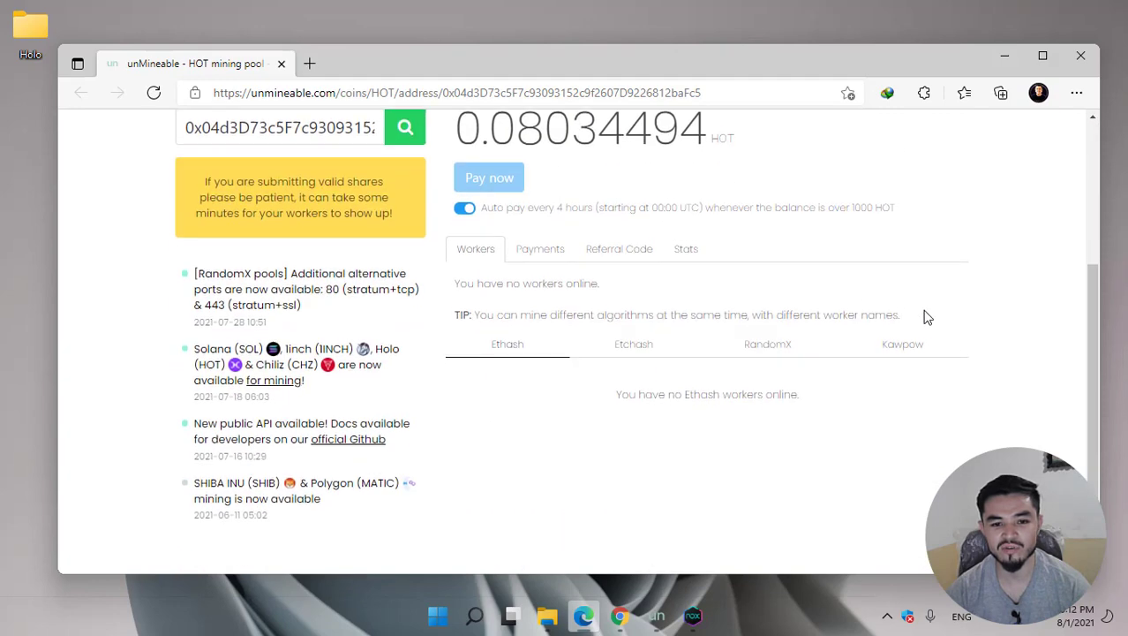
Step: Close the browser and check the miner's Current Hashrate, still about 553 h
{"action": "left_click", "coordinate": [1082, 60]}
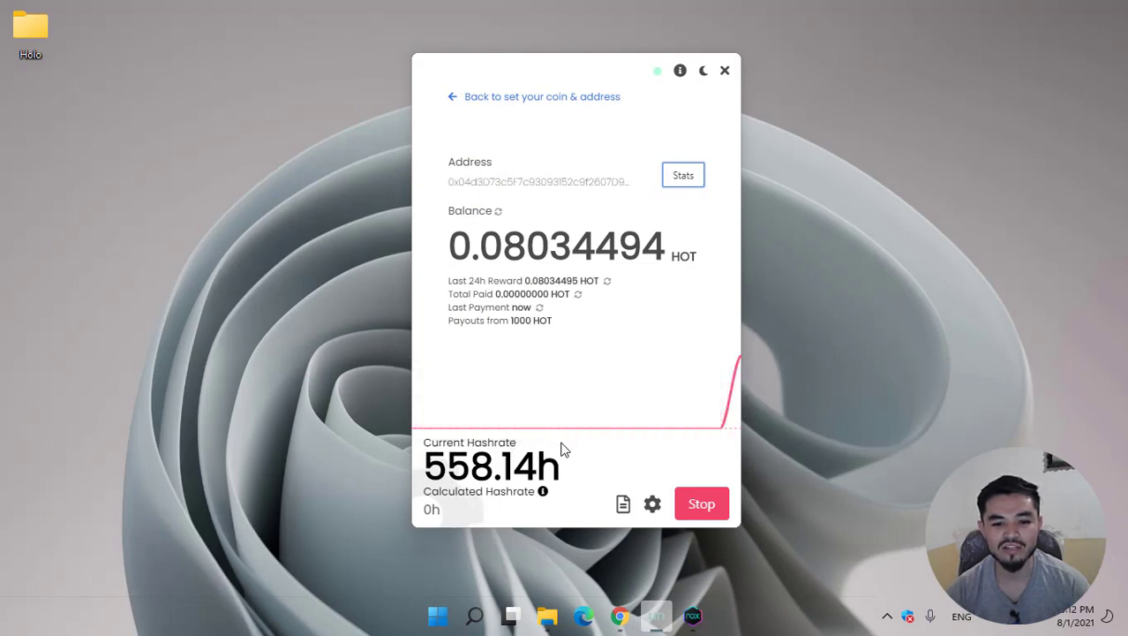
{"action": "left_click_drag", "start_coordinate": [424, 464], "coordinate": [585, 465]}
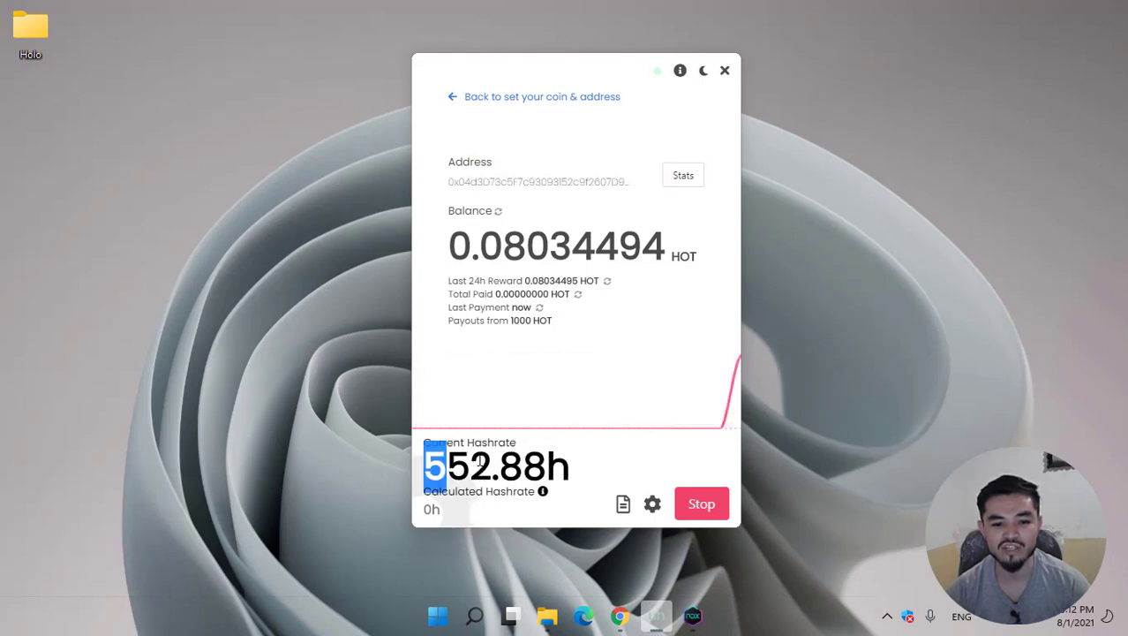
{"action": "left_click", "coordinate": [581, 466]}
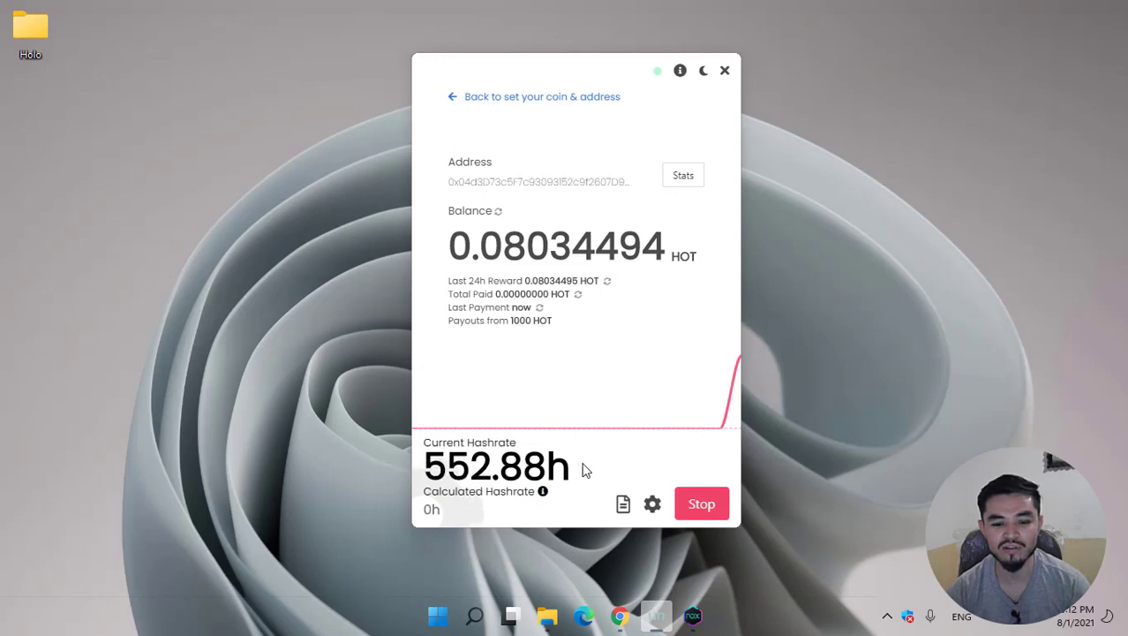